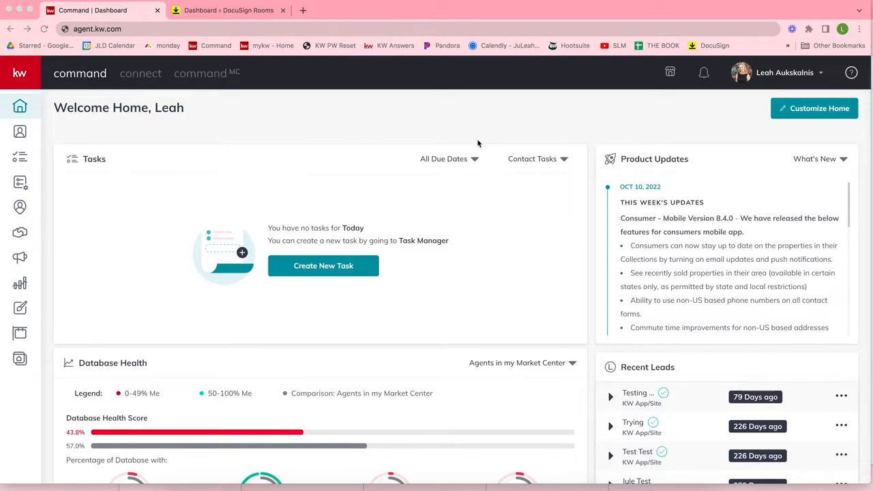
Step: Go to KW Command's Settings page through the account name menu
left_click(115, 31)
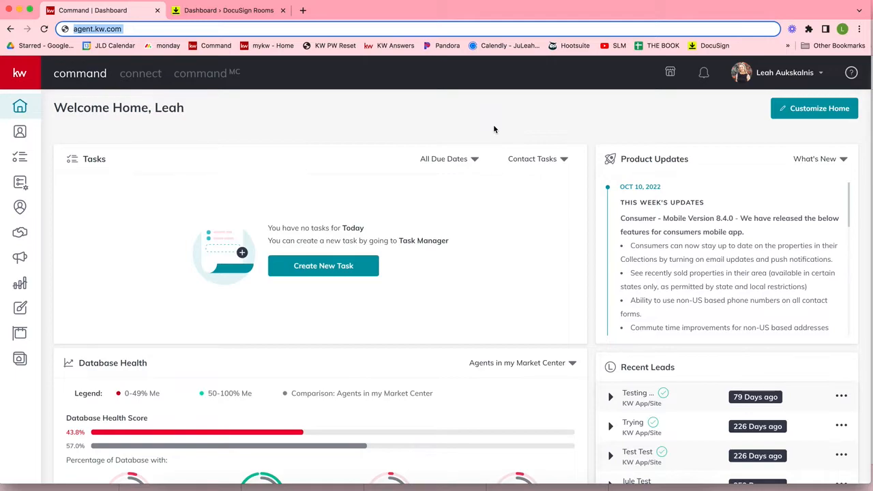
left_click(793, 80)
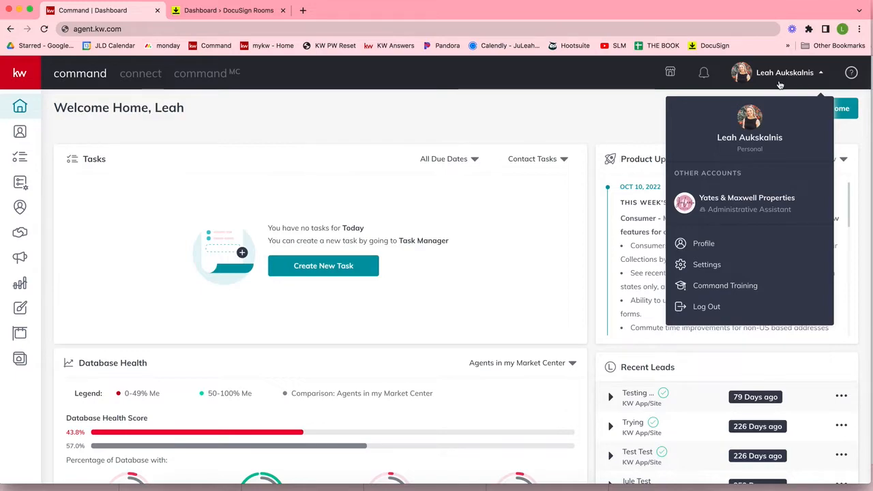
left_click(712, 273)
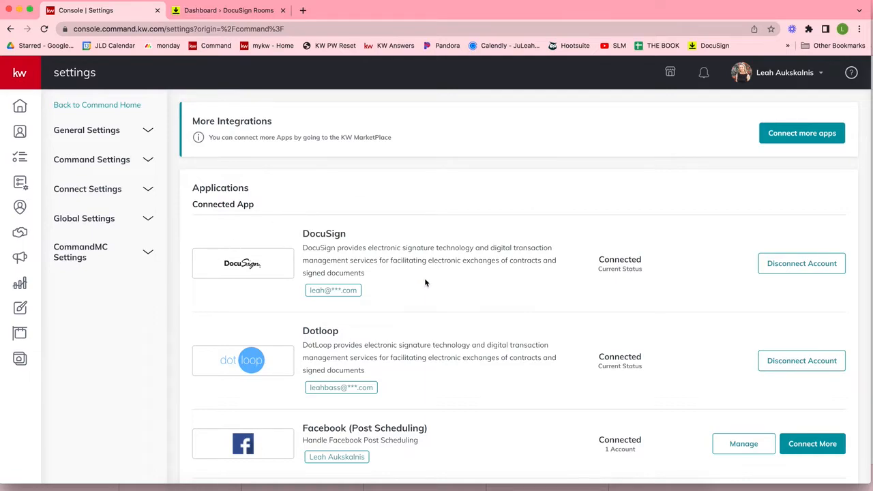
double_click(318, 234)
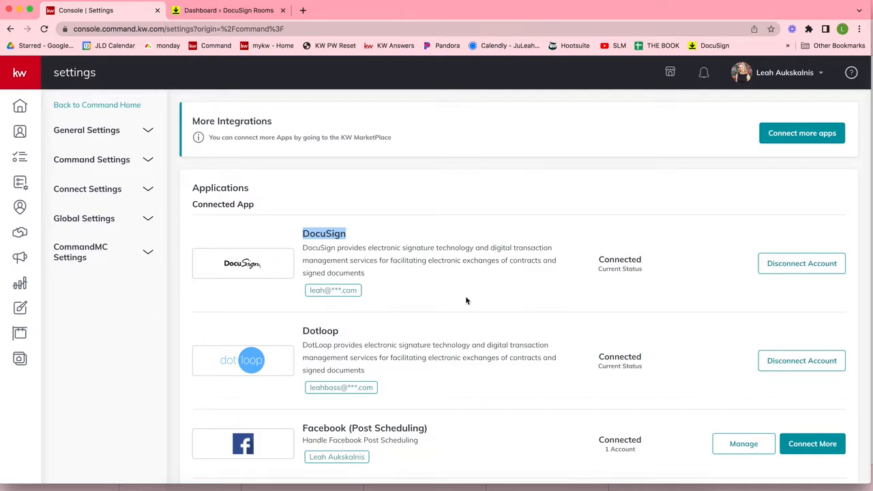
double_click(623, 261)
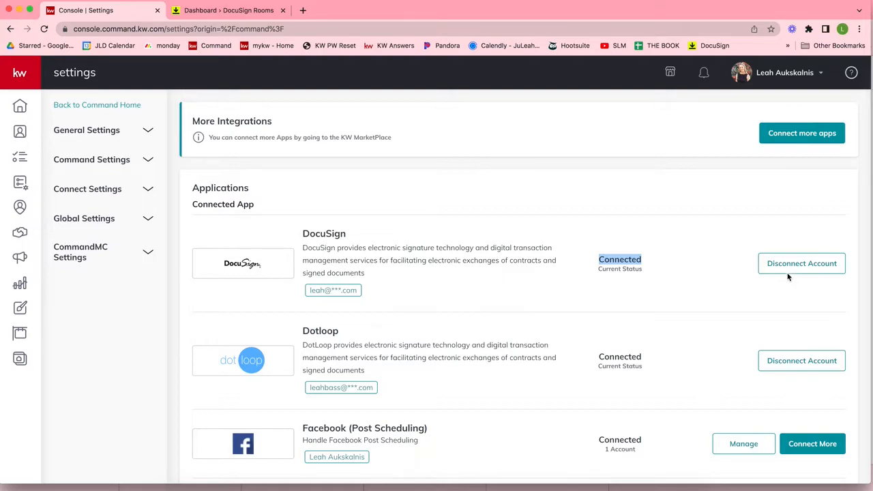
Step: Open the Opportunities page from the left sidebar
left_click(20, 237)
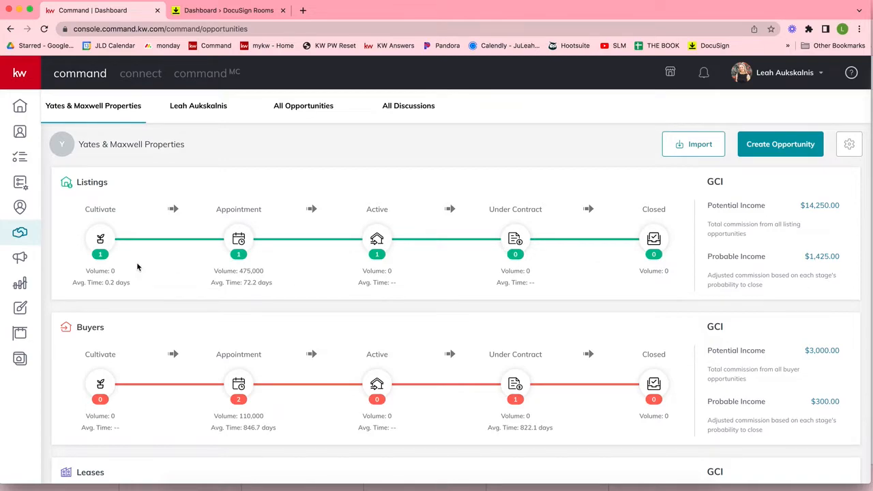
Step: Create a Listing-type opportunity with no team, choosing the existing client contact as client
left_click(769, 151)
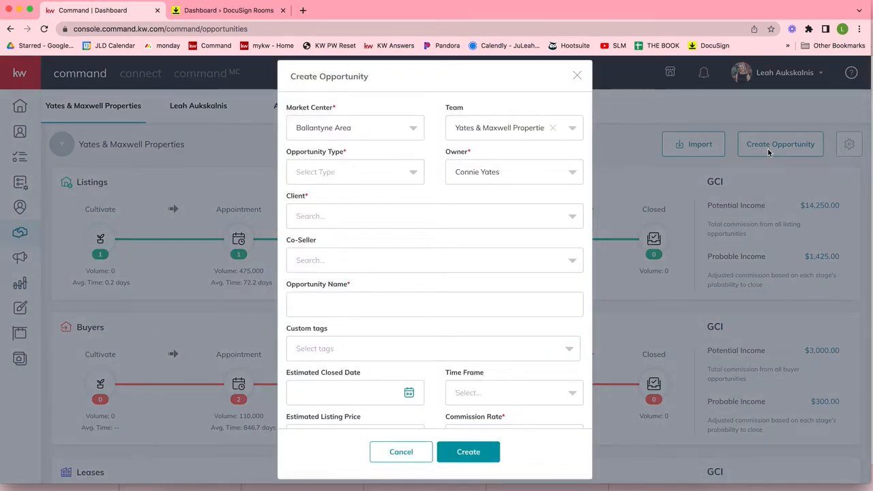
left_click(553, 127)
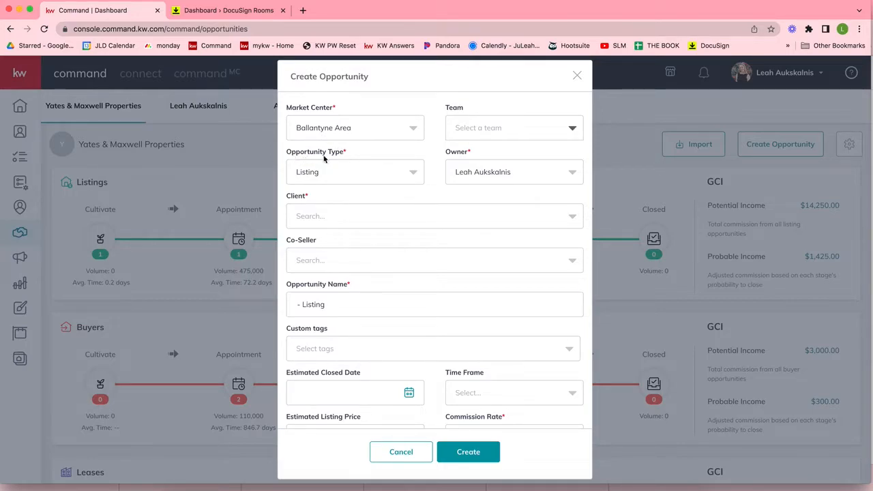
left_click(309, 173)
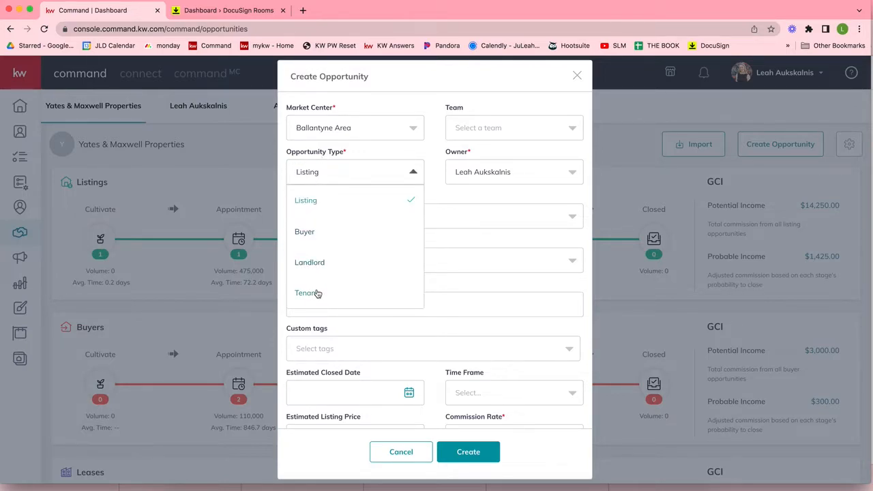
left_click(306, 201)
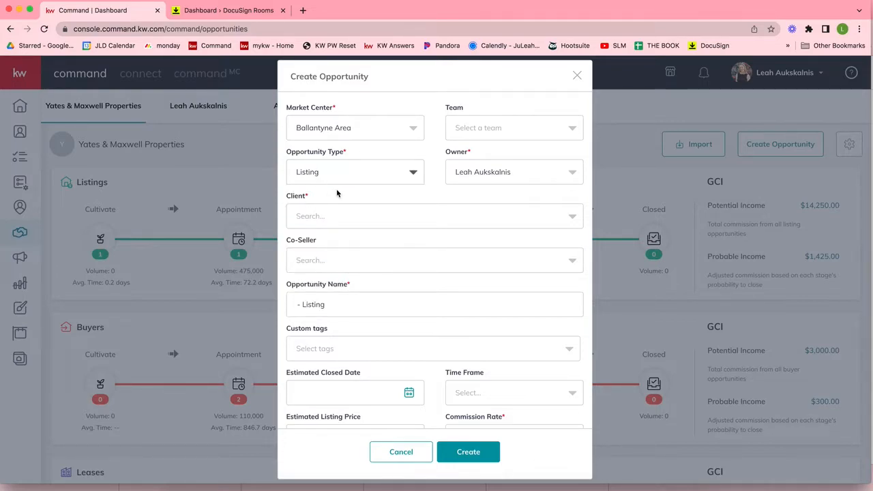
left_click(314, 226)
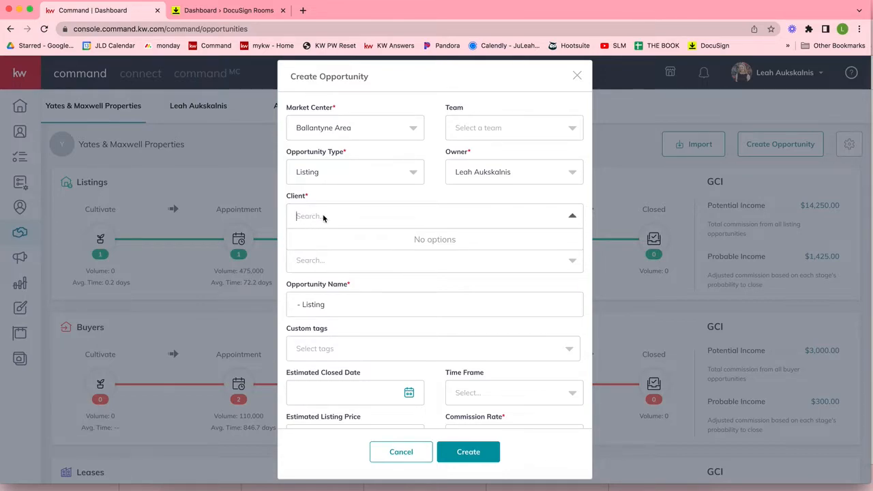
type("Pepper P")
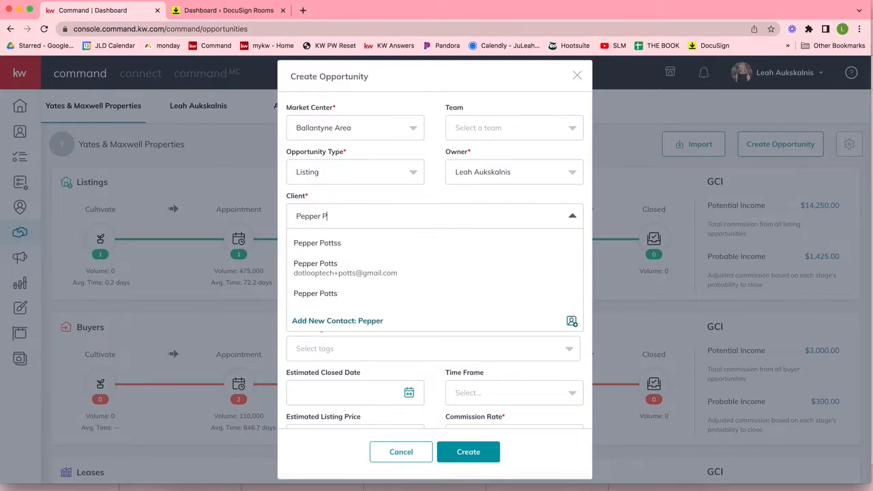
type("otts")
left_click(345, 273)
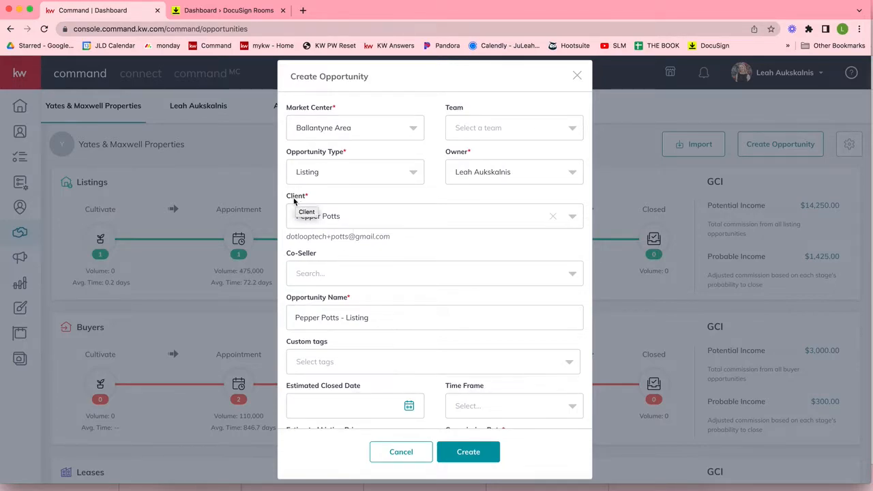
Step: Leave Co-Seller empty and enter a 3% commission rate
left_click(327, 268)
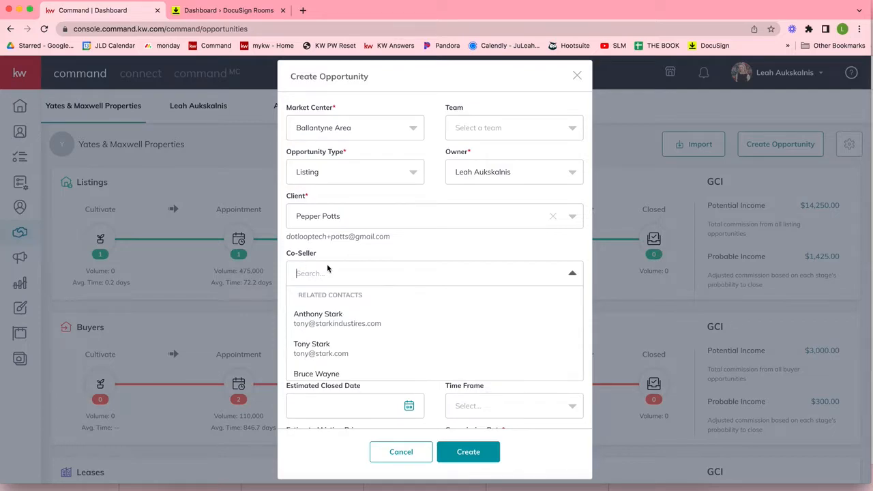
left_click(350, 251)
scroll(350, 251, "down", 3)
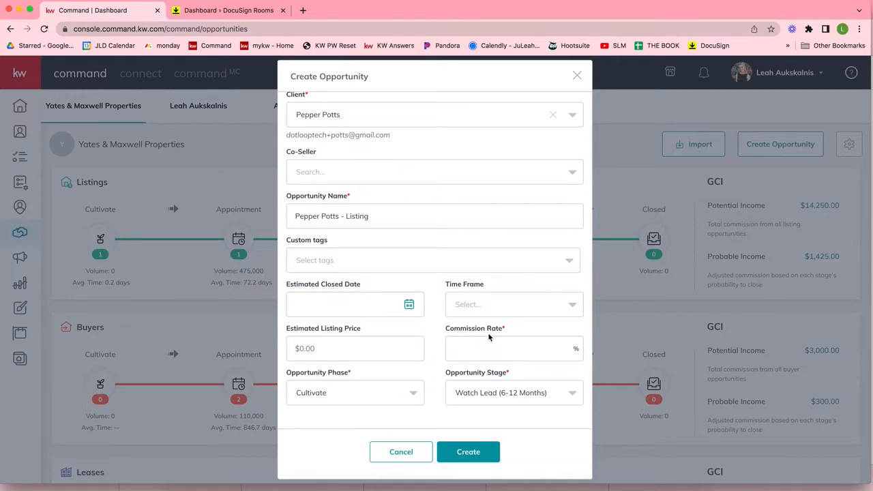
left_click(475, 350)
type("3")
Step: Review the Opportunity Type and Client fields on the form
scroll(454, 349, "up", 3)
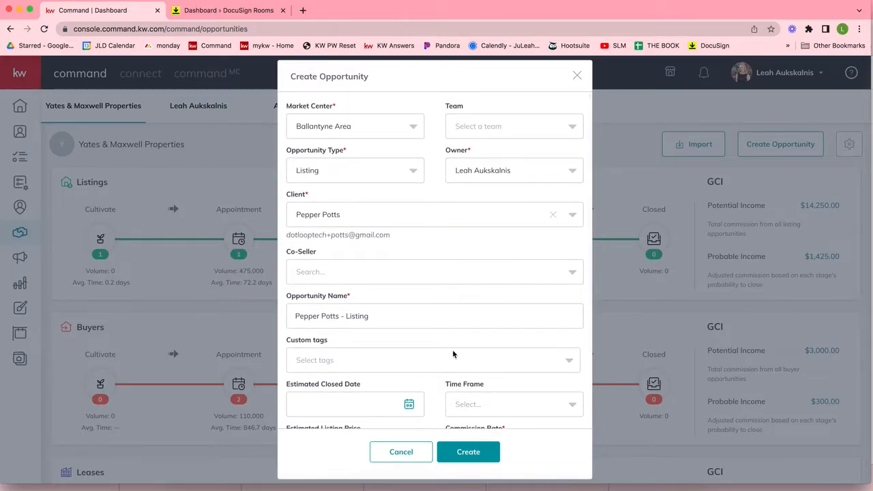
triple_click(299, 151)
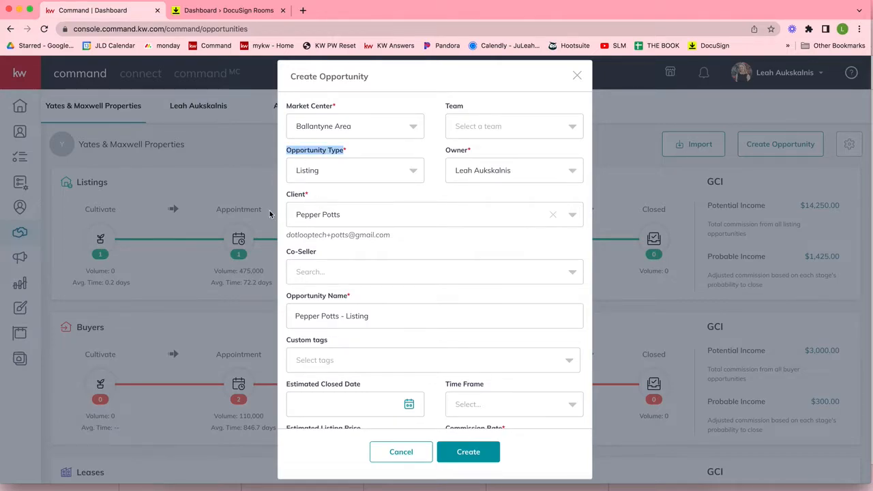
left_click(292, 197)
double_click(292, 197)
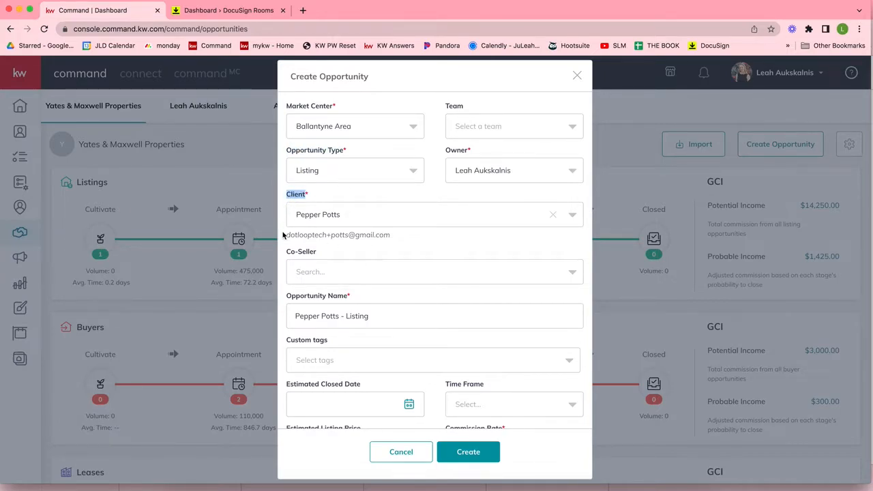
scroll(486, 372, "down", 3)
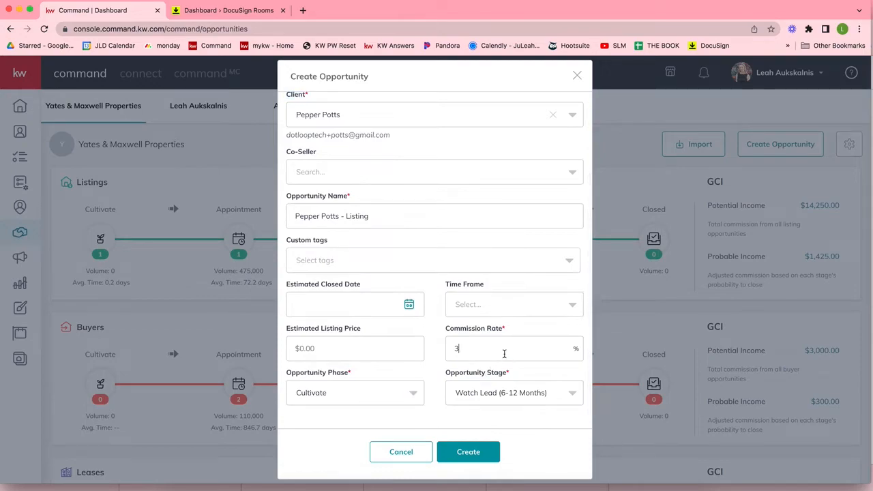
Step: Save the listing opportunity and go to its Documents section
left_click(470, 453)
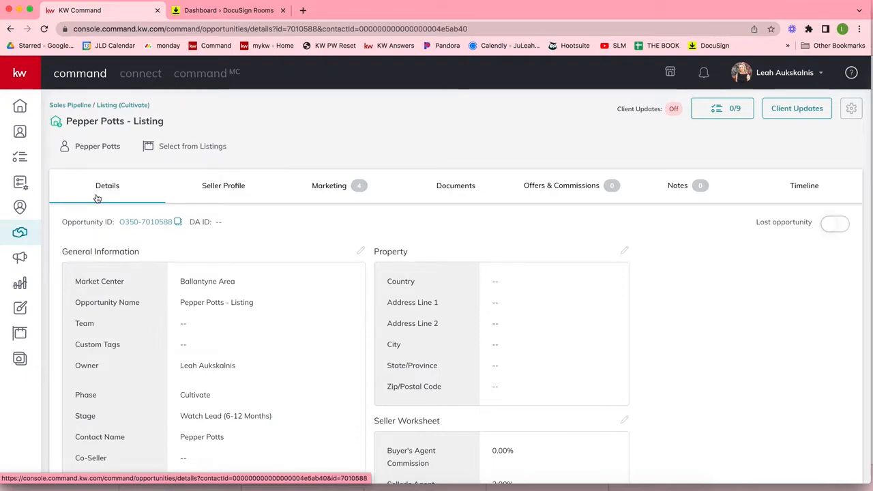
left_click(450, 191)
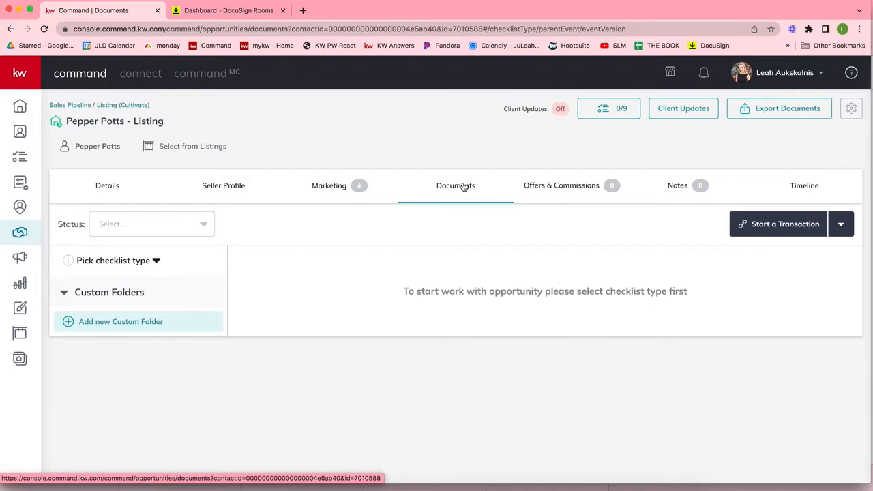
Step: Apply the NC - Listing/Sale Checklist and view its 22 Under Contract documents
left_click(108, 266)
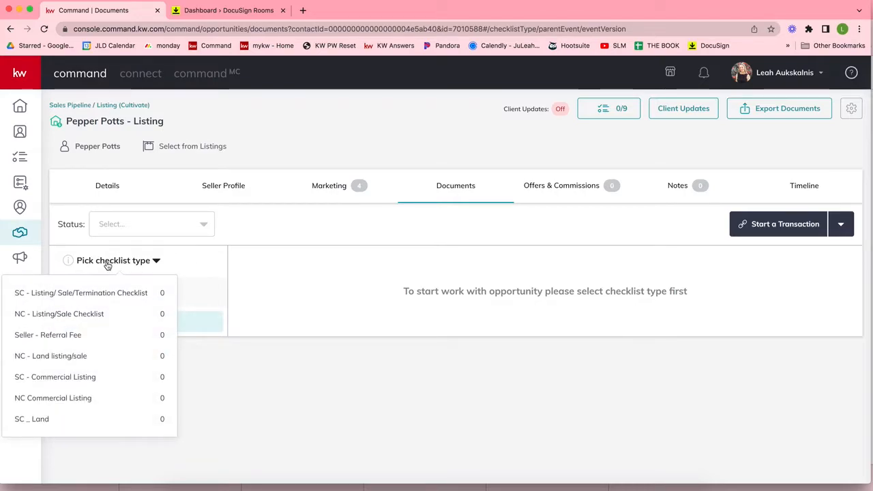
left_click(52, 314)
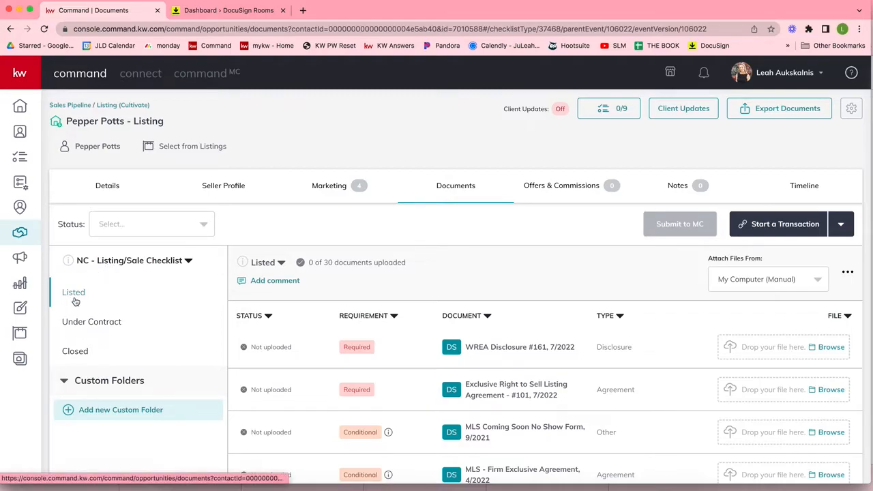
scroll(75, 328, "down", 1)
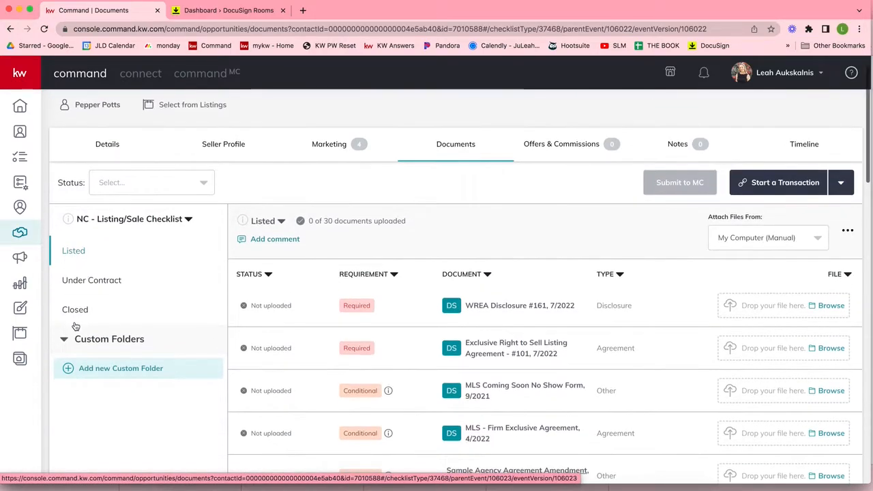
scroll(75, 327, "up", 1)
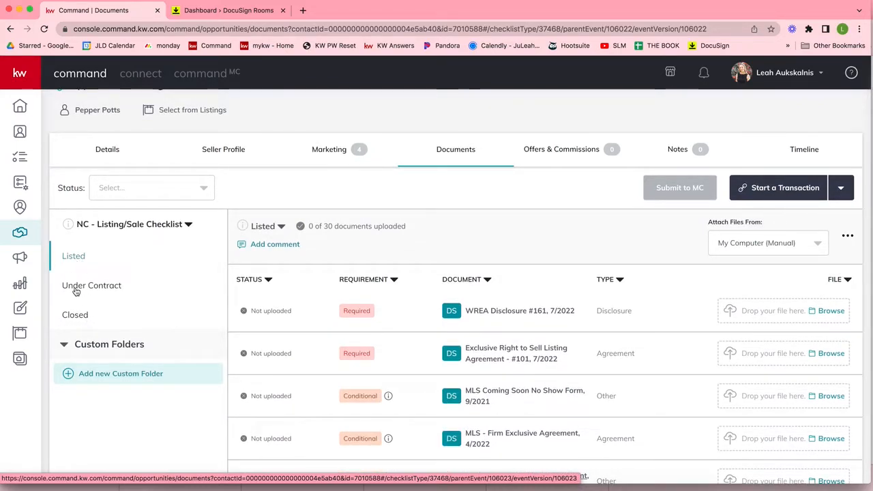
left_click(76, 289)
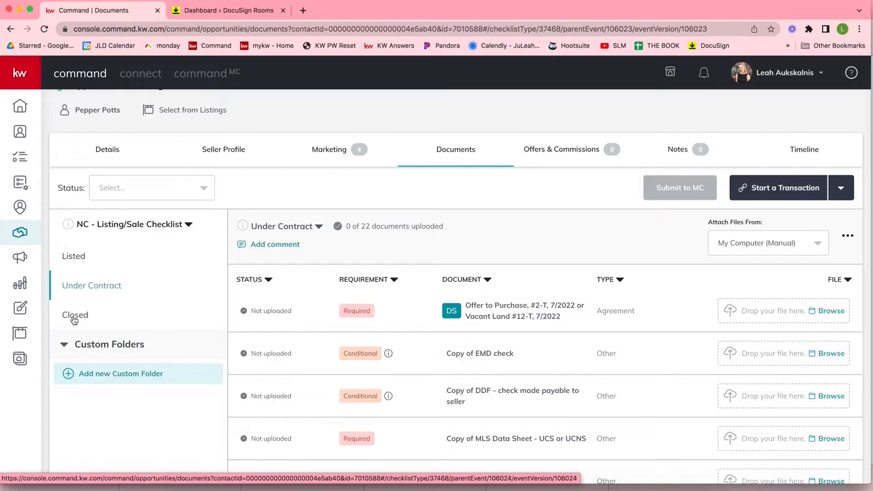
Step: Look through the Closed and Under Contract folders, ending on the Listed folder's 30 documents
left_click(74, 319)
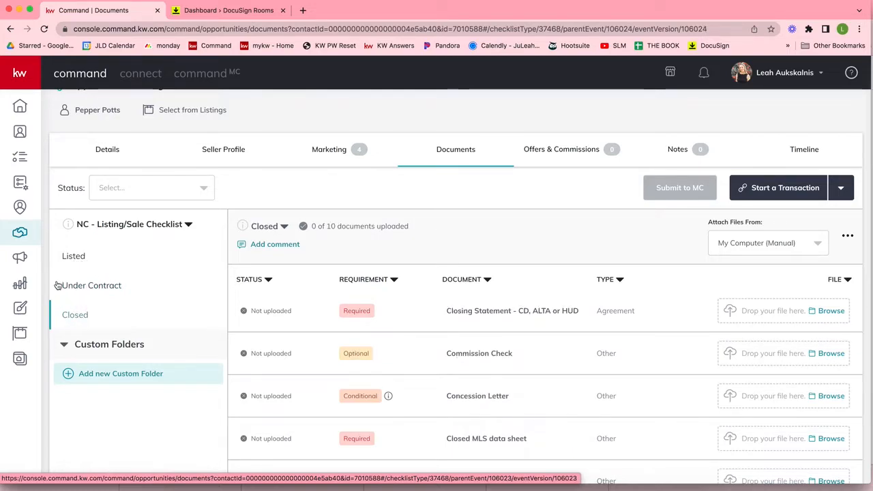
left_click(102, 286)
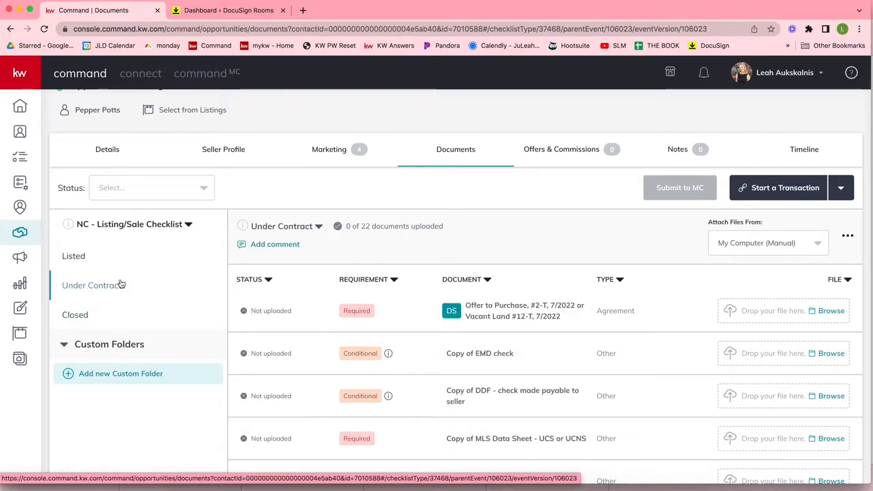
left_click(76, 256)
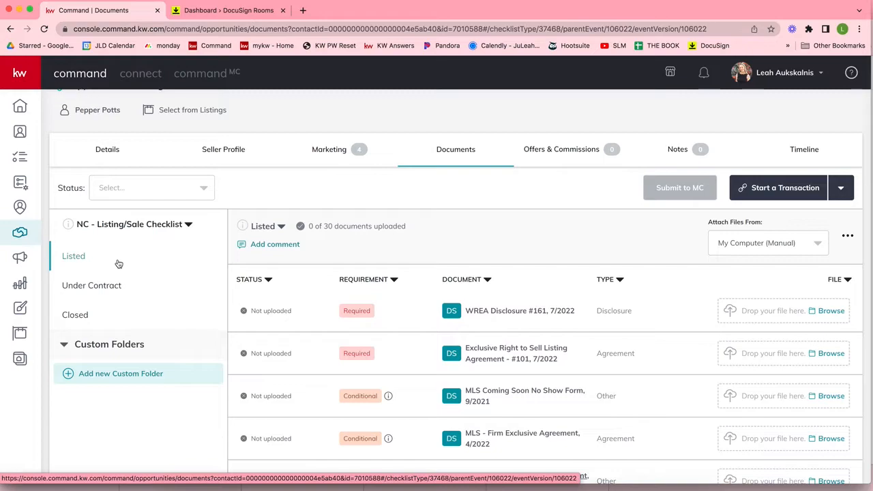
Step: Start the listing's transaction through DocuSign from the Start a Transaction menu
left_click(764, 189)
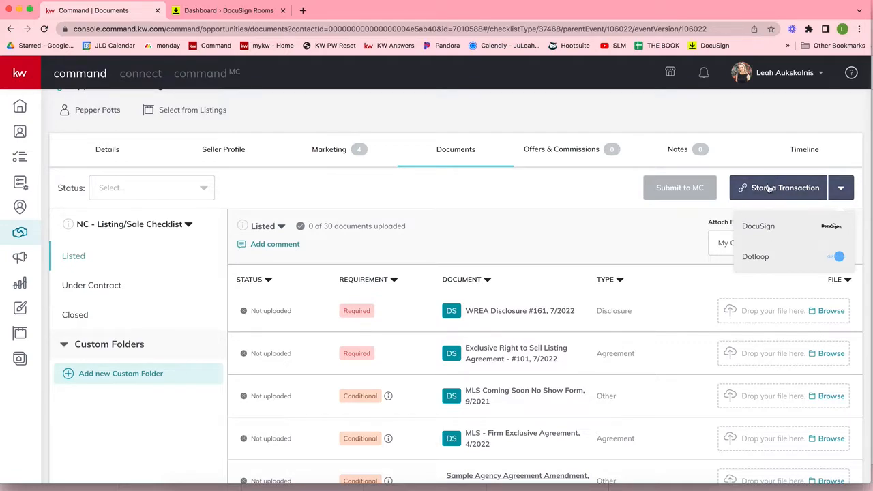
left_click(762, 226)
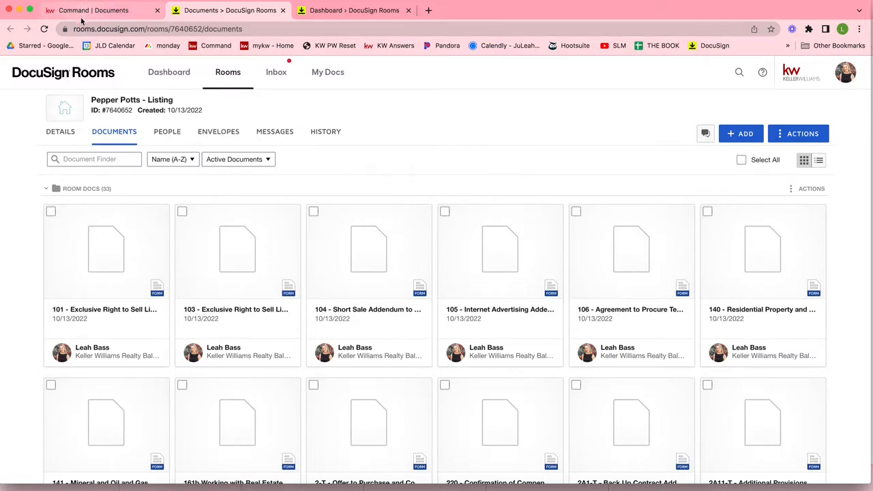
left_click(92, 101)
left_click_drag(92, 101, 174, 103)
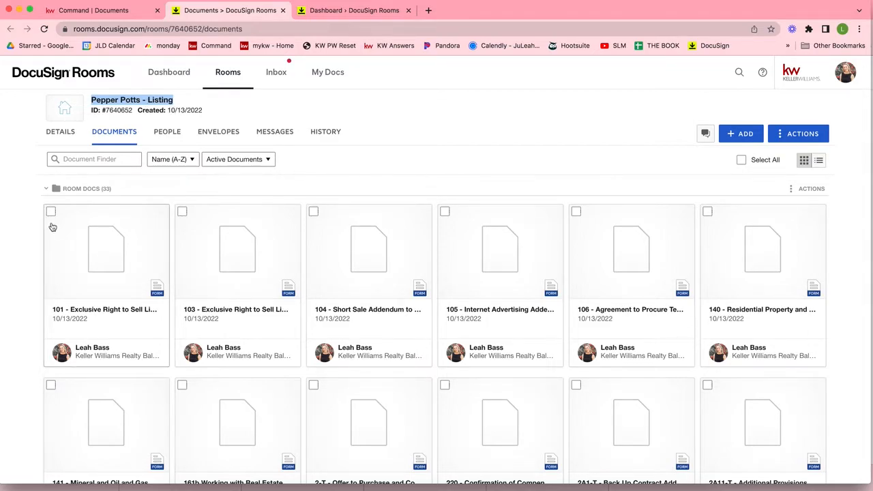
scroll(618, 259, "down", 2)
scroll(619, 272, "down", 1)
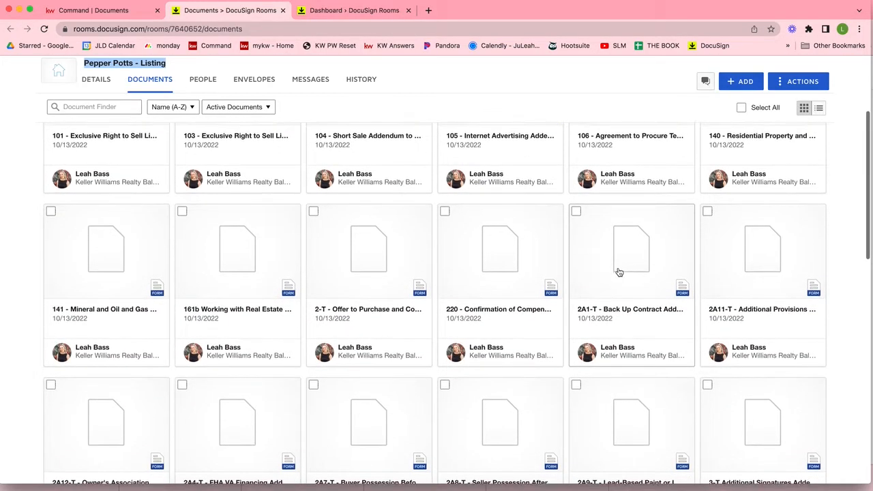
scroll(619, 272, "up", 3)
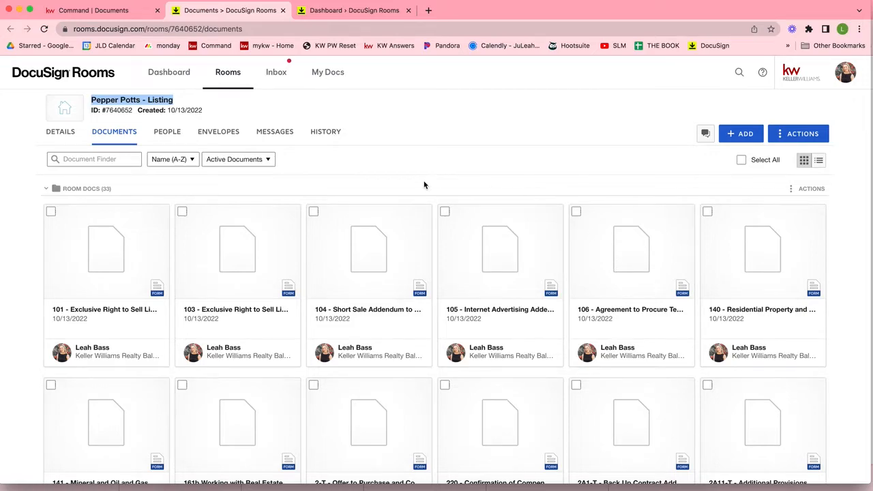
scroll(424, 184, "down", 3)
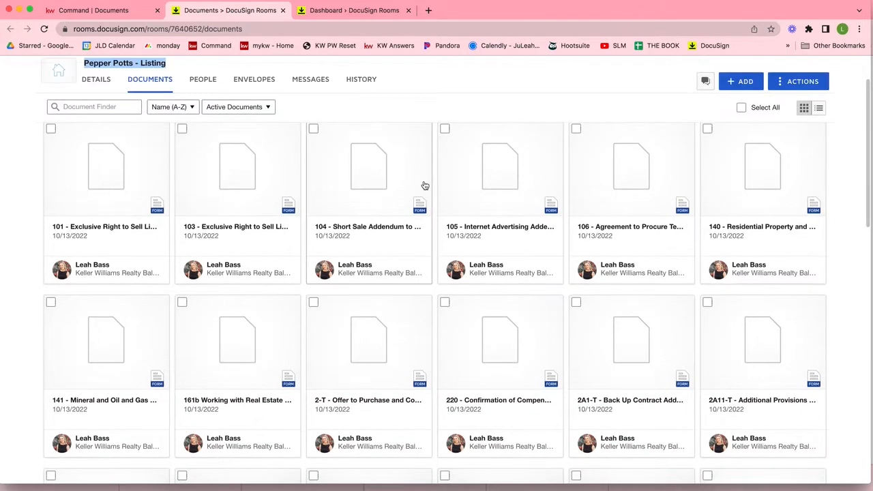
scroll(424, 185, "up", 3)
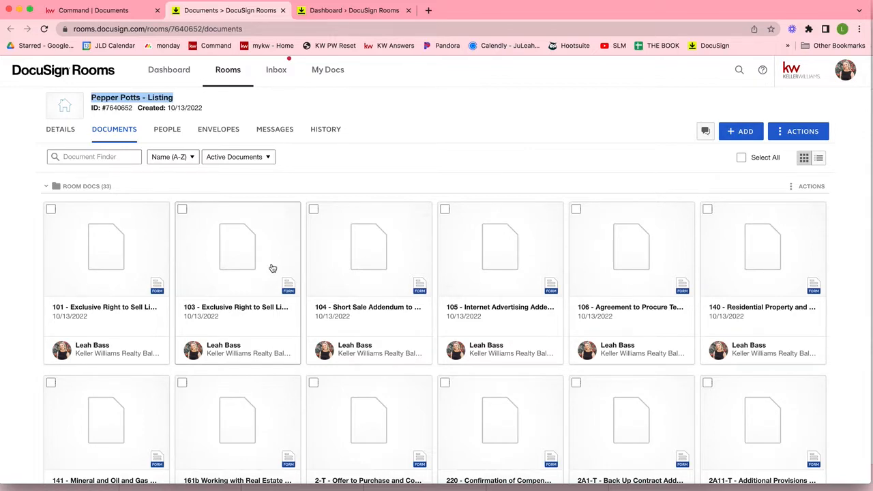
scroll(273, 269, "down", 3)
scroll(273, 268, "up", 3)
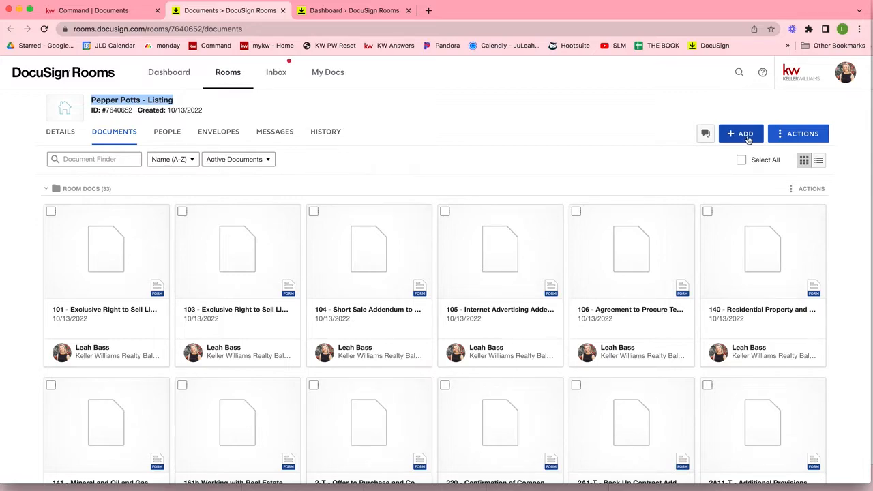
Step: Open the DocuSign Forms library from the + ADD menu
left_click(748, 139)
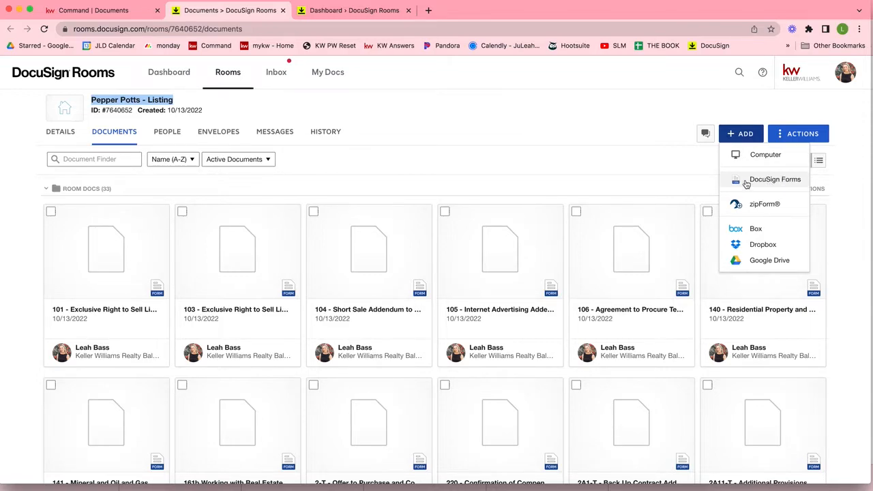
left_click(767, 181)
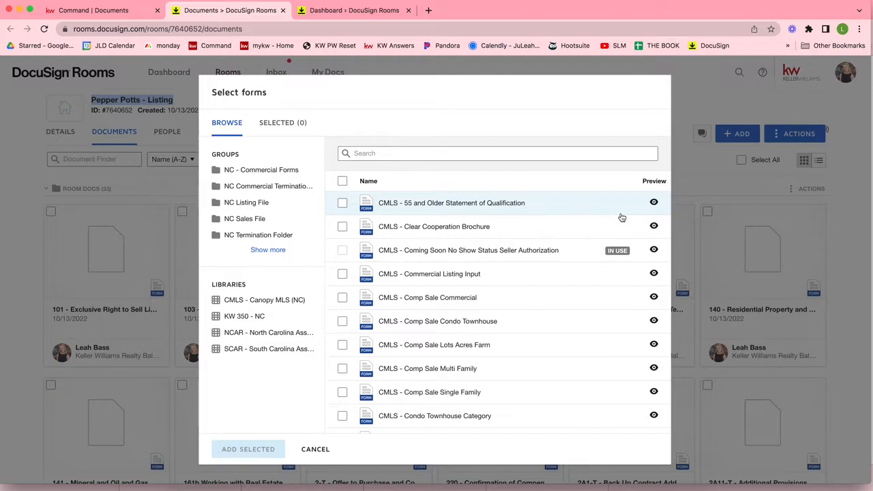
Step: Add forms 103 Vacant Lot-Land and 110 Seller Estimated Net Sheet from the NC Listing File group
left_click(246, 205)
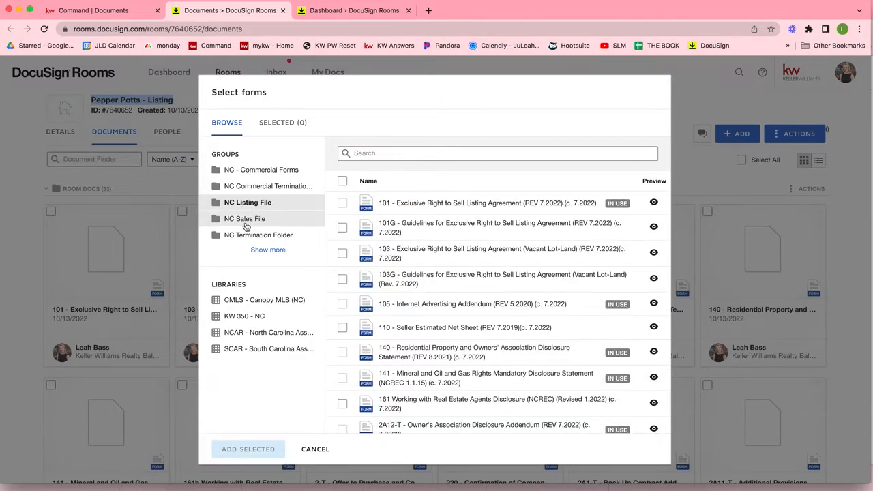
left_click(246, 221)
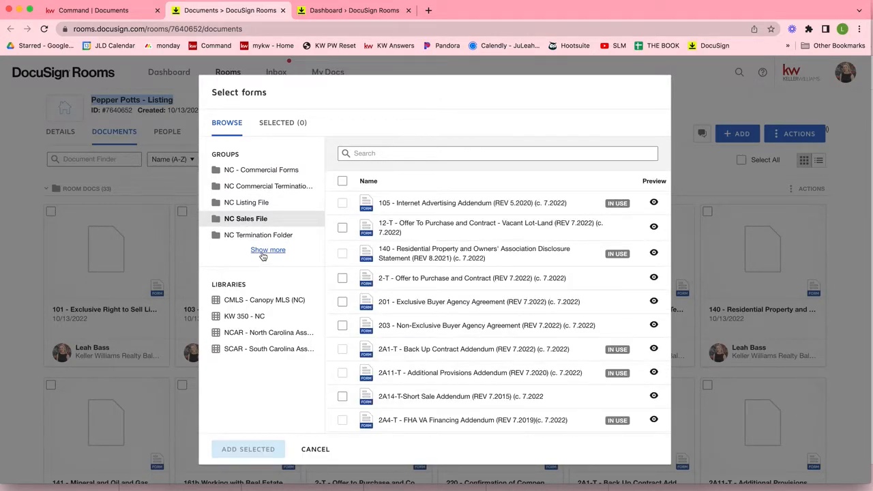
left_click(264, 249)
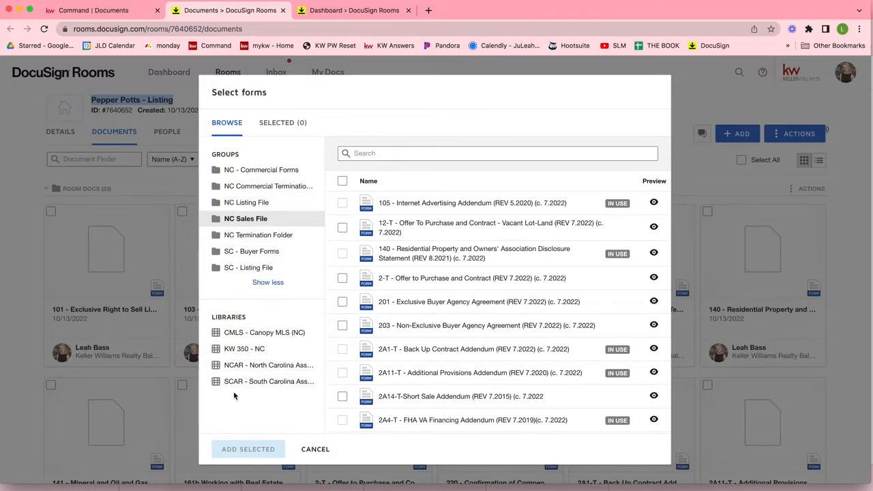
left_click(242, 203)
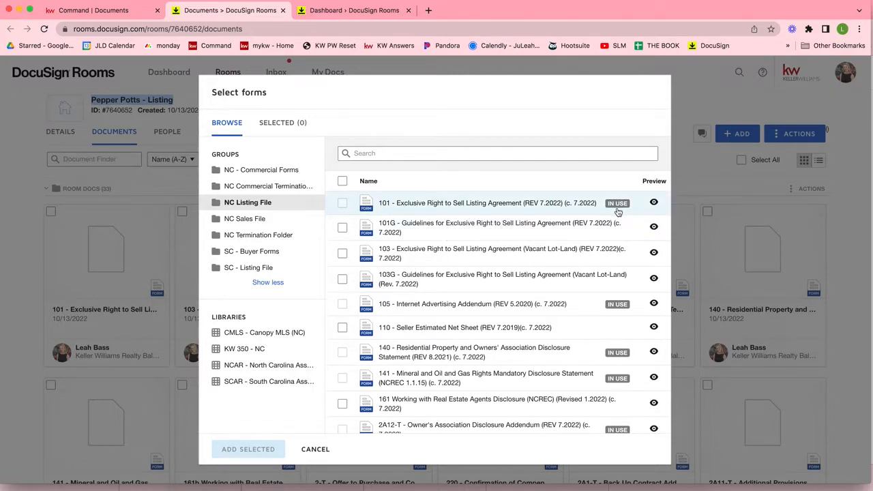
left_click(342, 253)
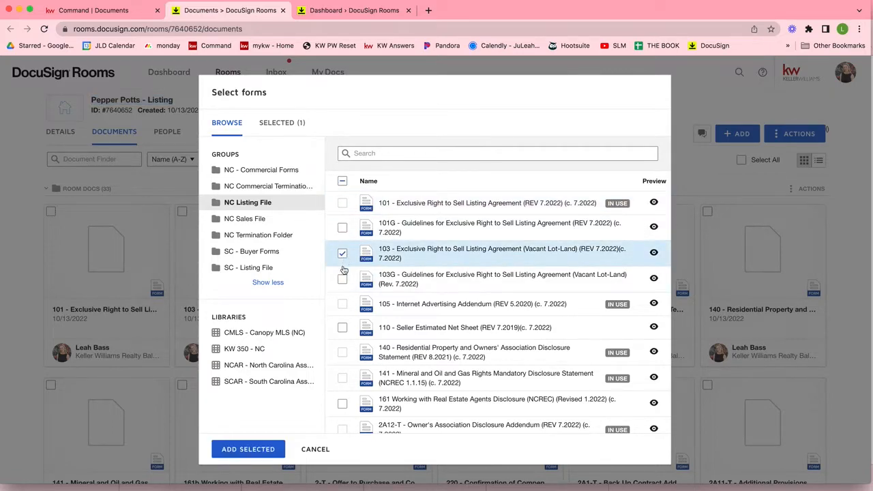
left_click(343, 328)
left_click(373, 157)
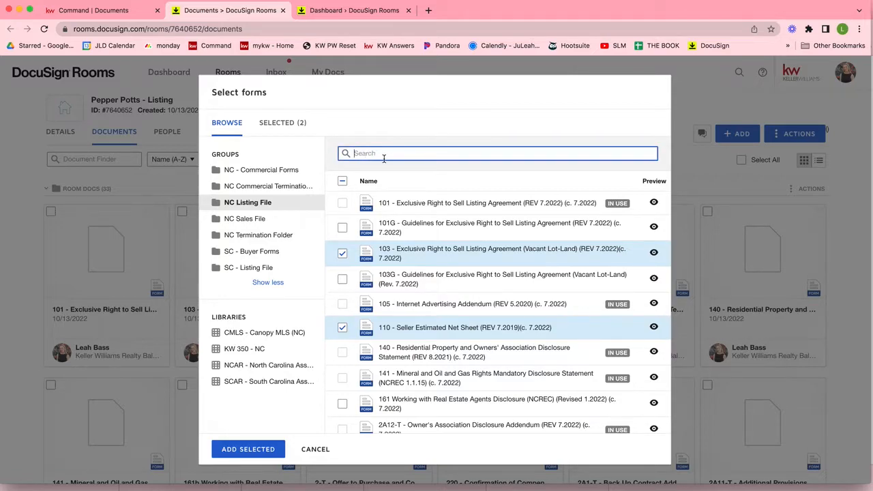
left_click(247, 450)
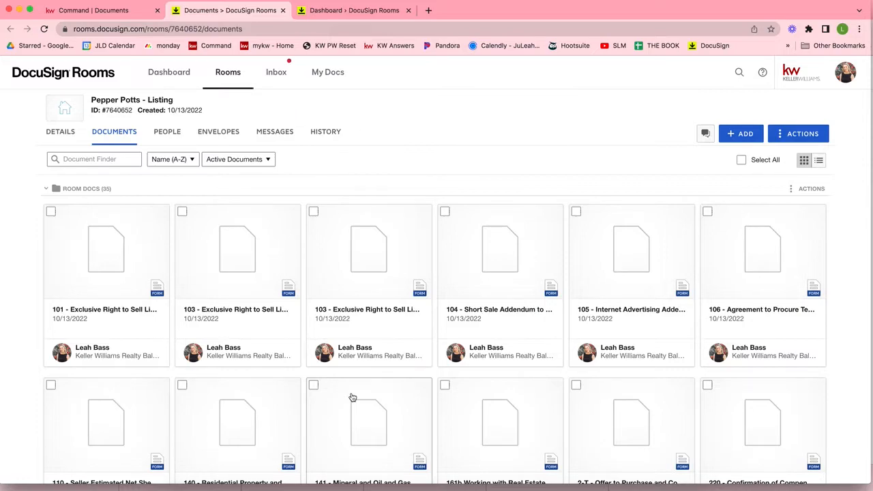
Step: Open the 101 - Exclusive Right to Sell Listing Agreement card in the form editor
left_click(100, 249)
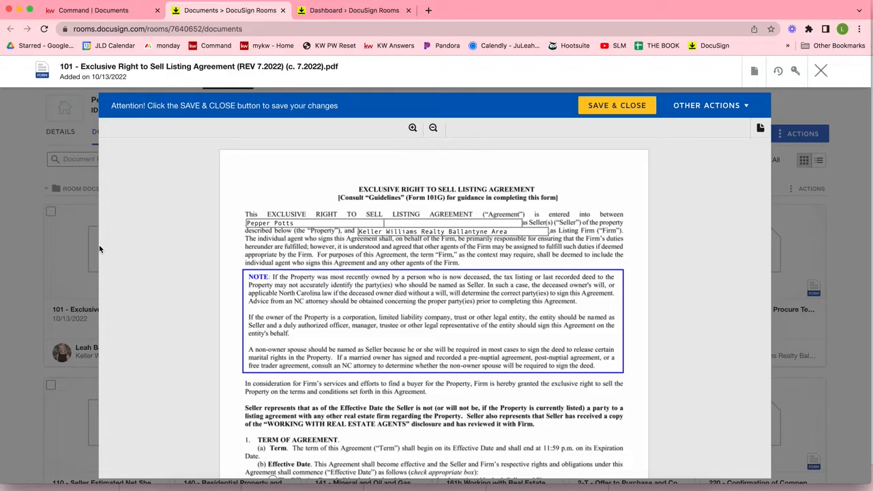
Step: Check the seller and listing firm fields, then enter street '123 Main St' and city 'Waxhaw'
left_click(270, 224)
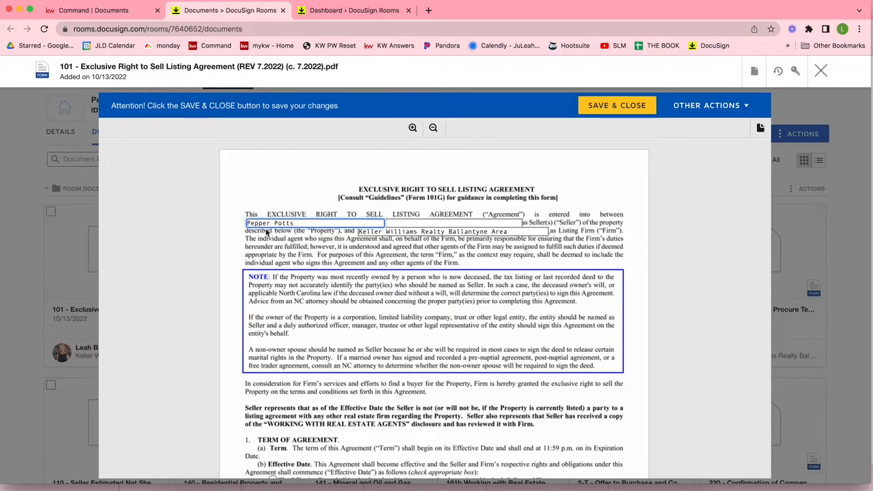
left_click(444, 232)
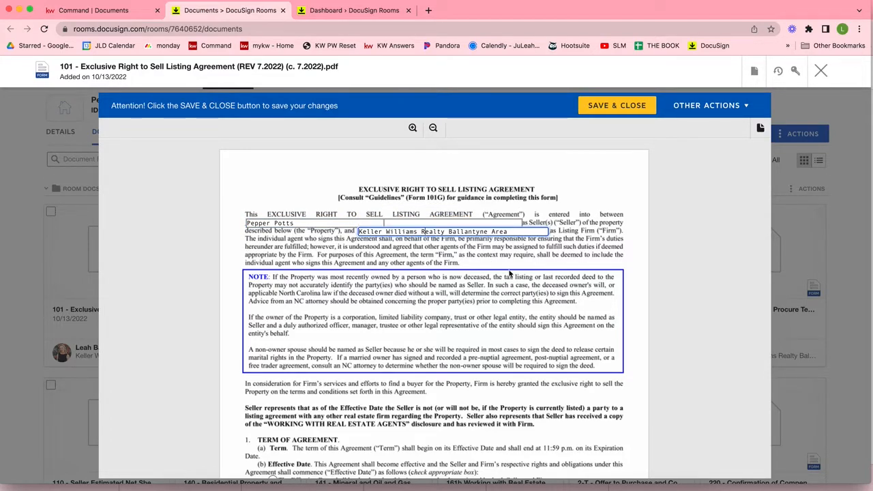
scroll(509, 273, "down", 5)
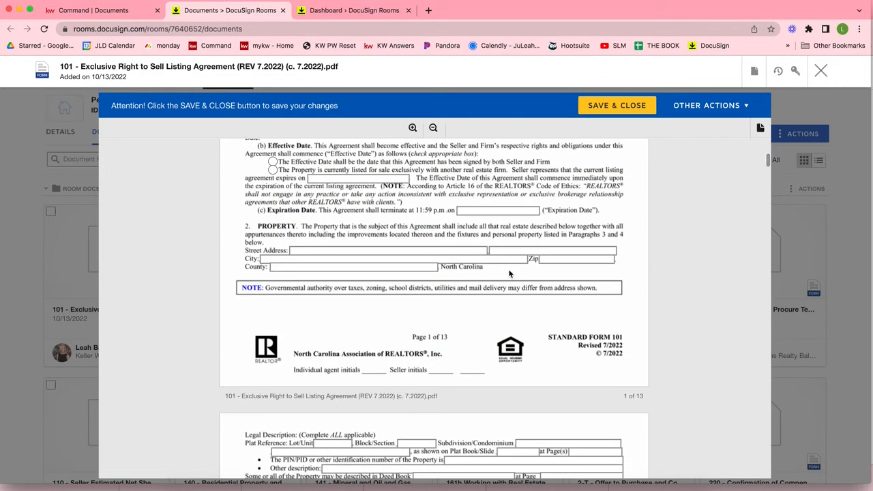
scroll(509, 274, "up", 1)
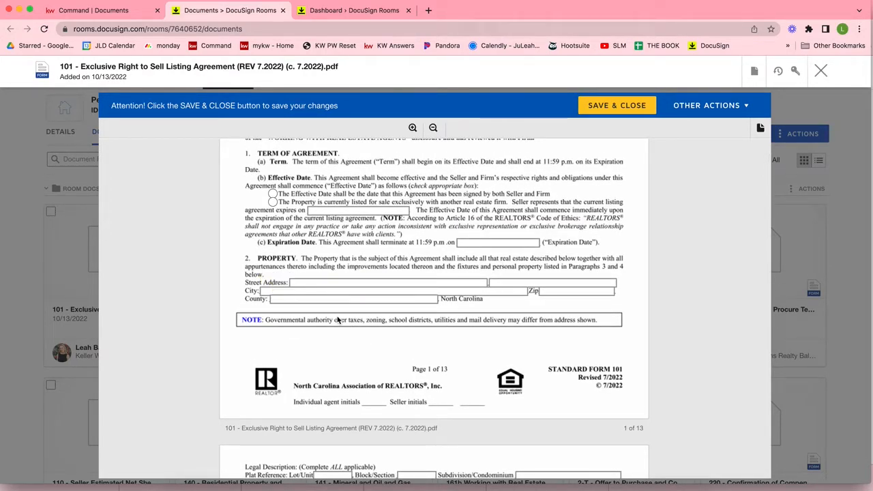
left_click(301, 285)
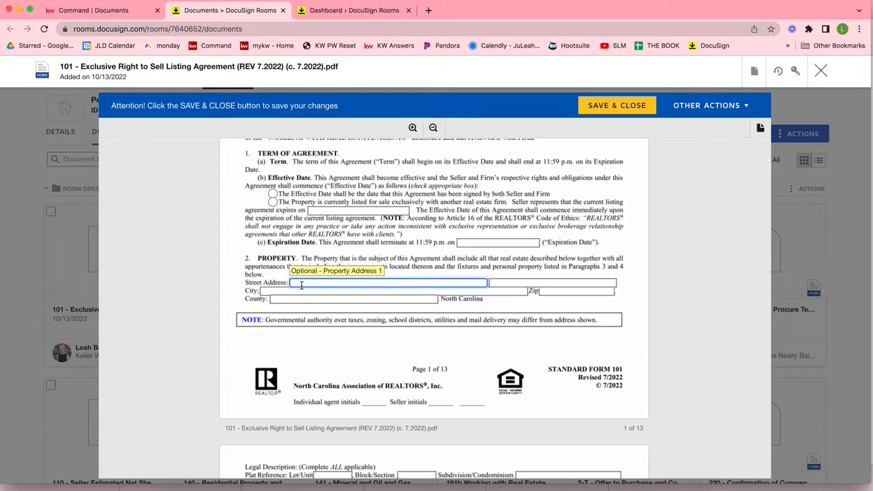
type("123 Main St")
left_click(287, 292)
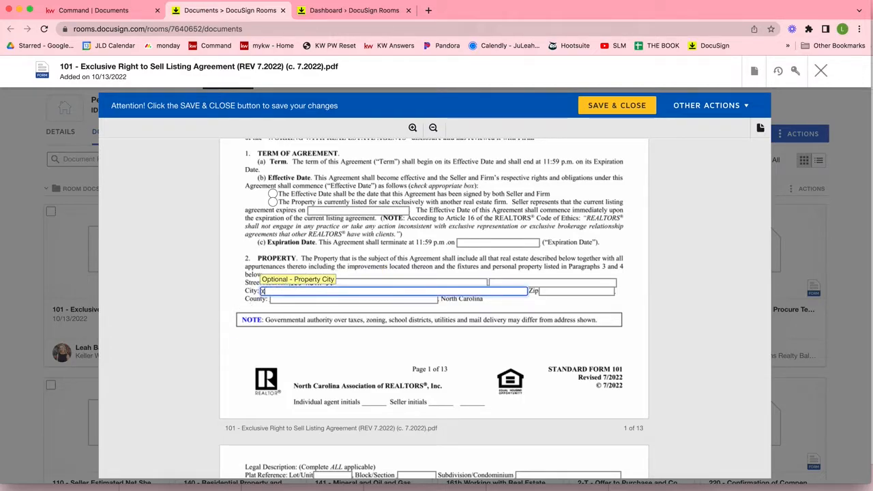
type("Waxhaw")
Step: Enter zip 28277 and county Mecklenburg, and choose the listed-with-another-firm effective-date option
left_click(587, 291)
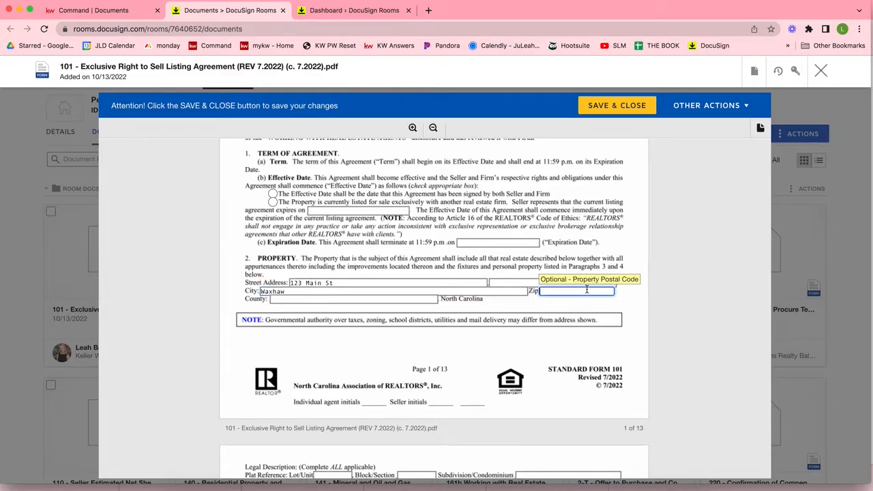
type("28277")
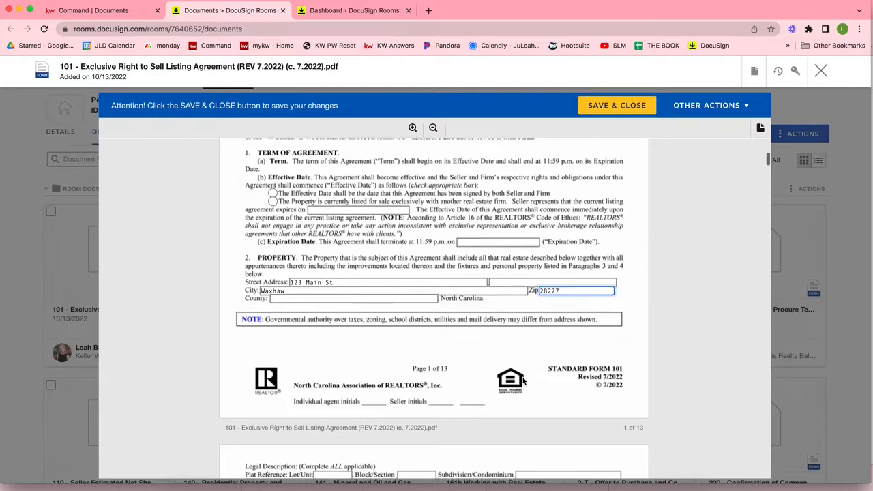
scroll(523, 381, "down", 2)
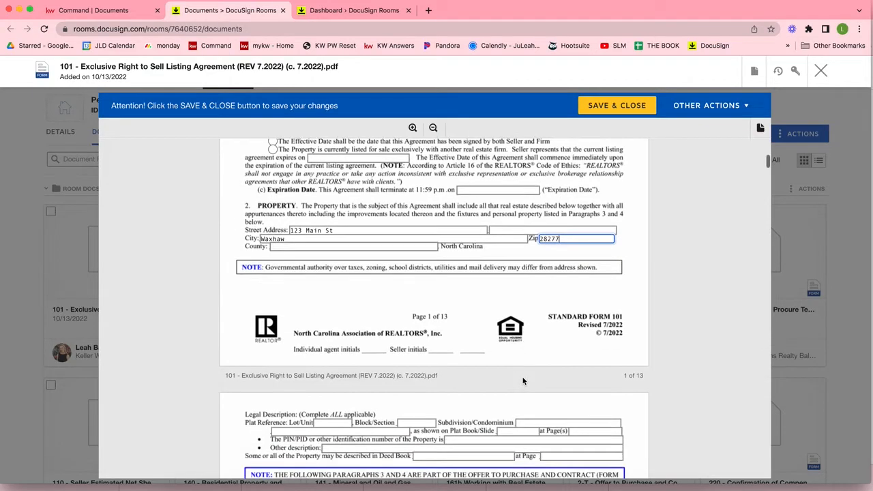
left_click(288, 248)
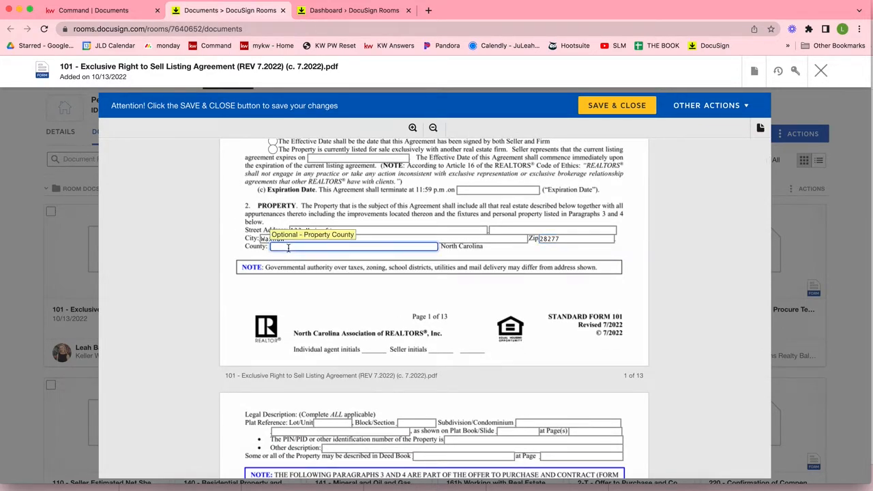
type("Mecklenburg")
scroll(269, 172, "up", 1)
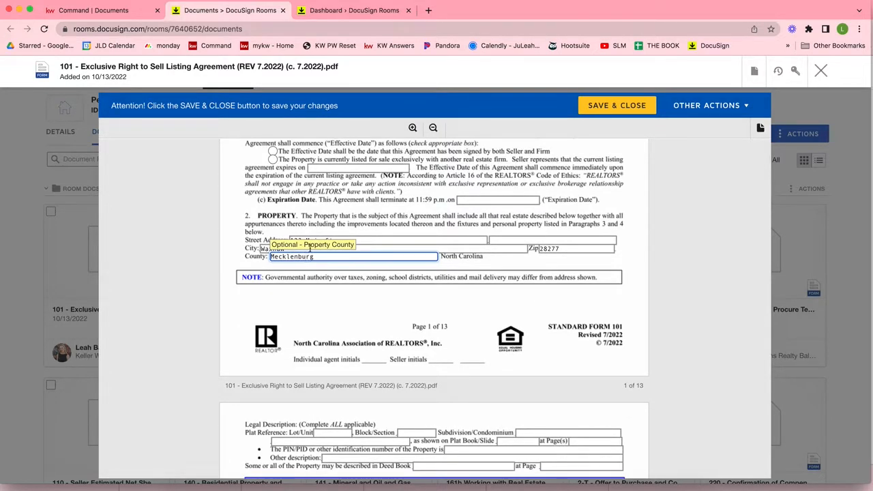
scroll(268, 171, "up", 1)
left_click(272, 169)
scroll(272, 169, "up", 3)
Step: Review form 101 down to the Deed Book field, then save and close it
scroll(276, 244, "down", 8)
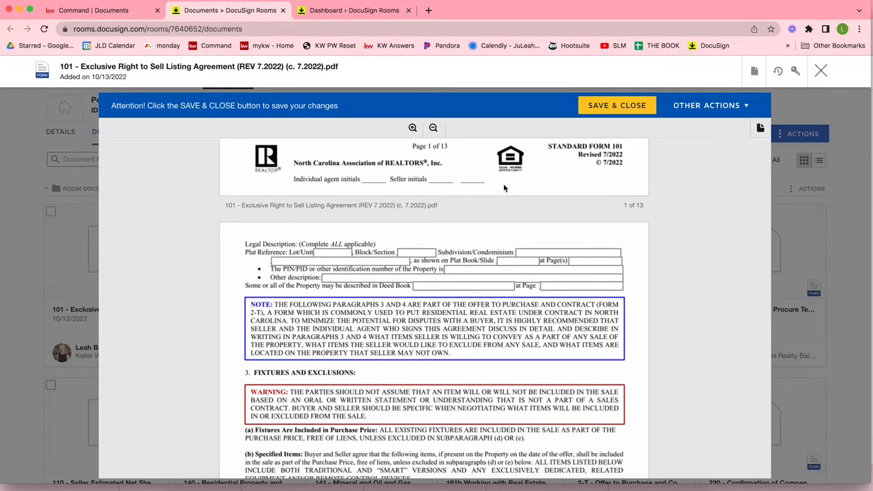
scroll(505, 188, "down", 2)
scroll(505, 188, "down", 3)
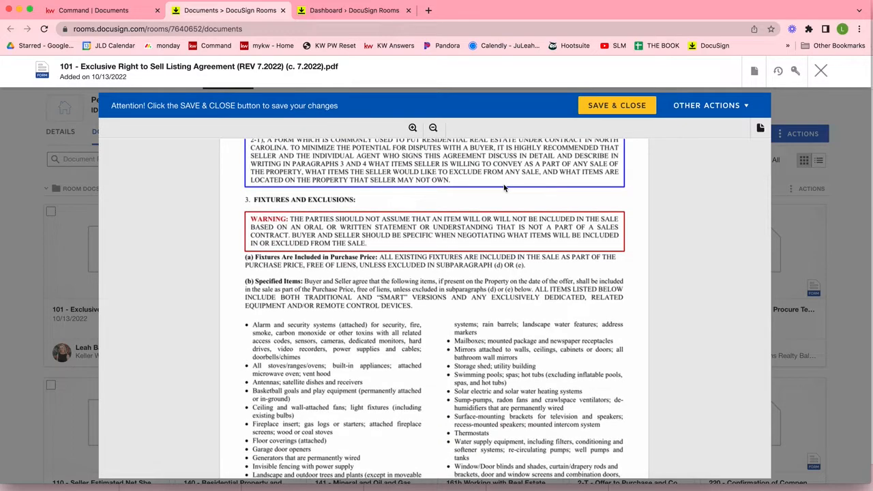
scroll(504, 188, "up", 6)
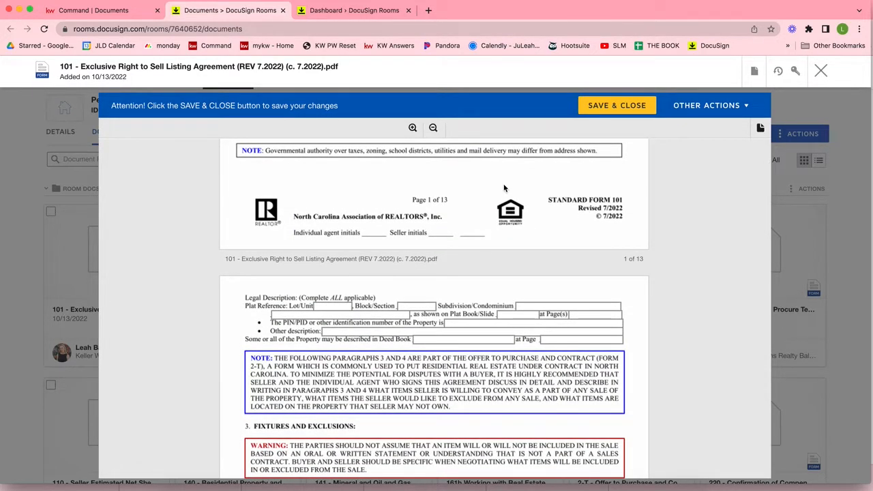
left_click(443, 339)
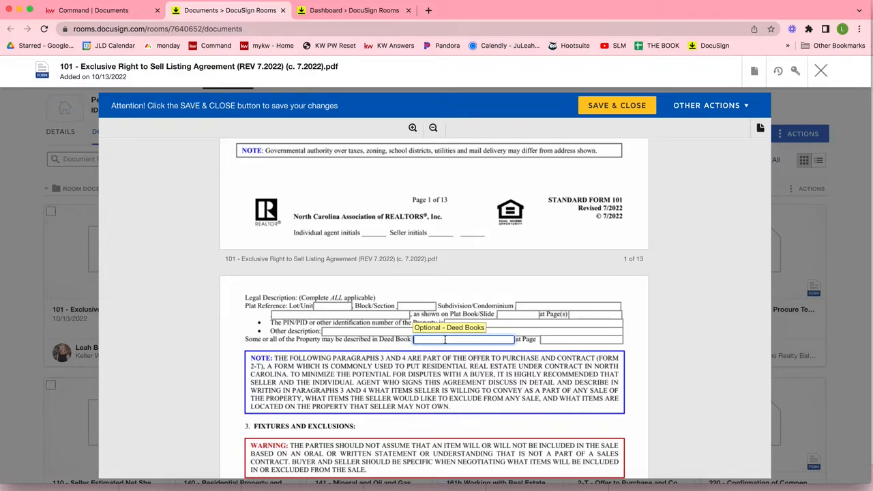
scroll(445, 340, "down", 10)
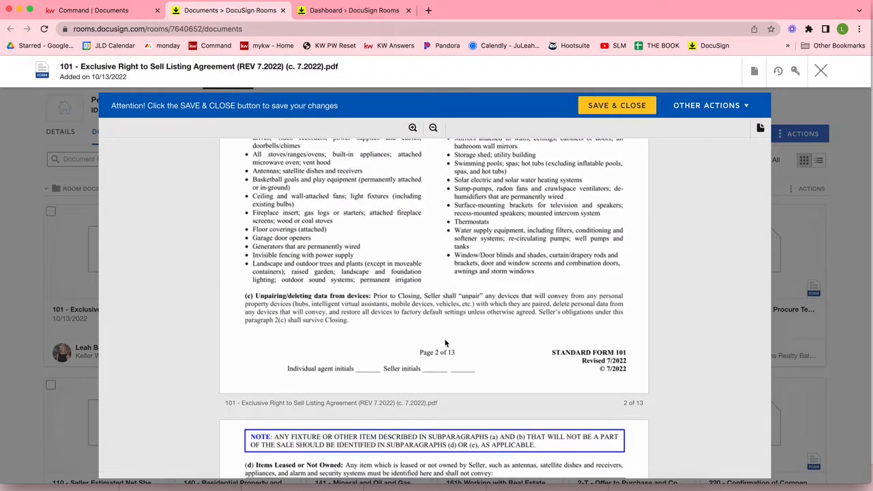
left_click(599, 109)
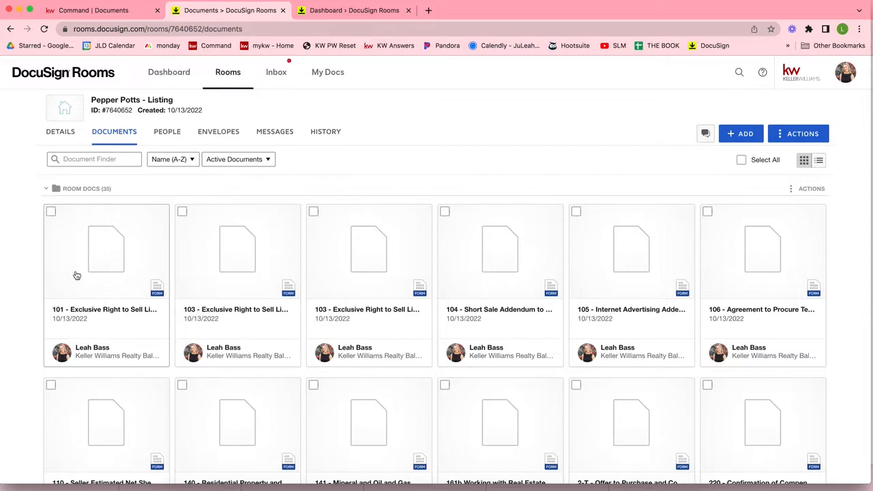
left_click(51, 213)
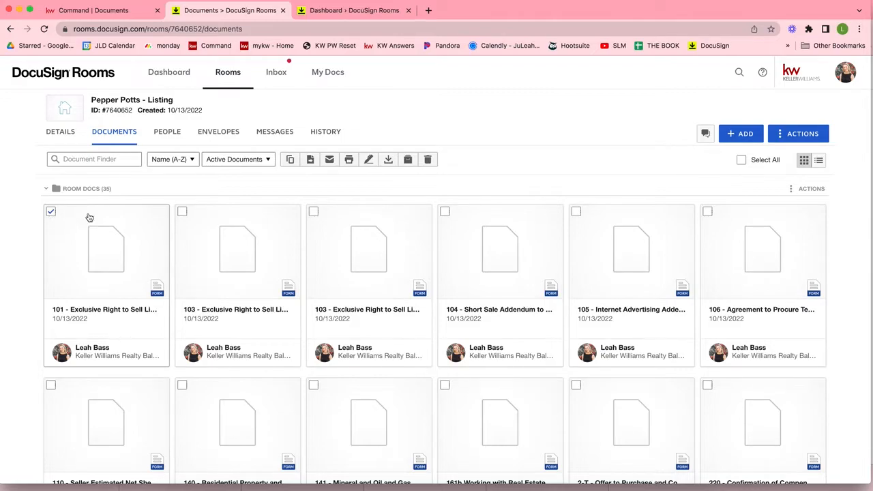
scroll(88, 218, "down", 2)
scroll(88, 217, "down", 1)
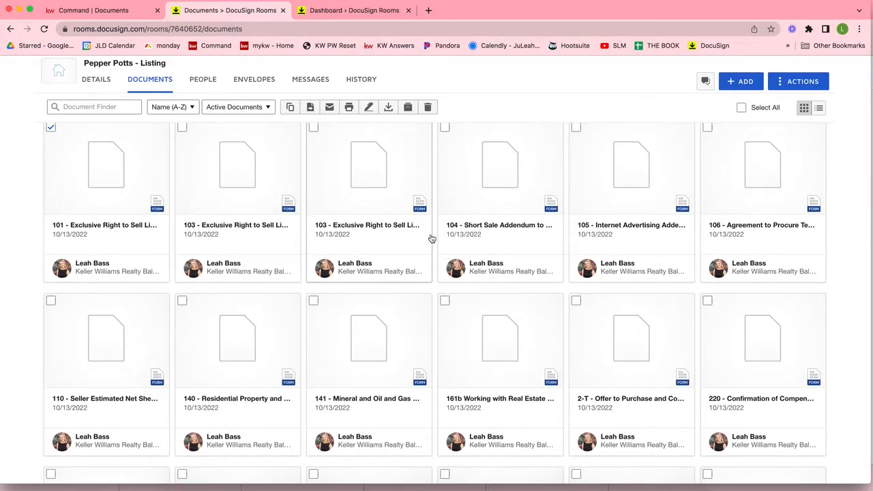
scroll(431, 238, "down", 3)
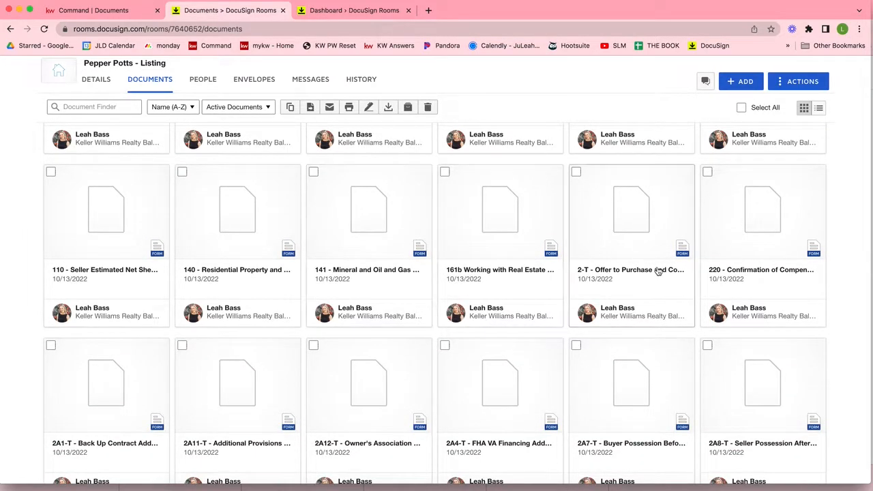
scroll(658, 271, "down", 4)
scroll(658, 271, "up", 8)
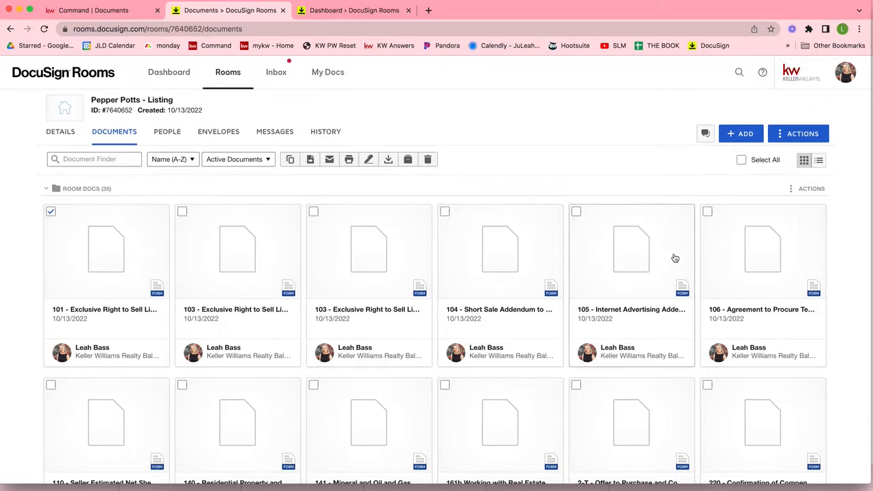
left_click(706, 215)
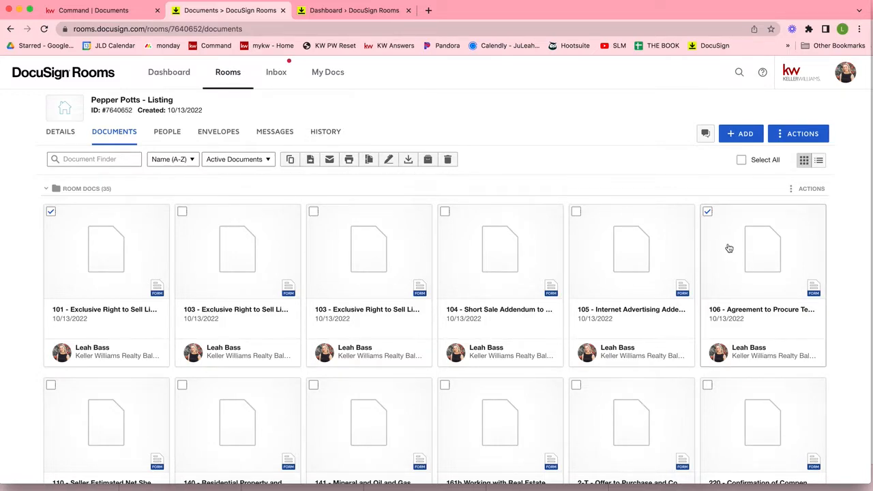
left_click(708, 213)
Step: Select the Form 101 document card and create an envelope from it
left_click(51, 212)
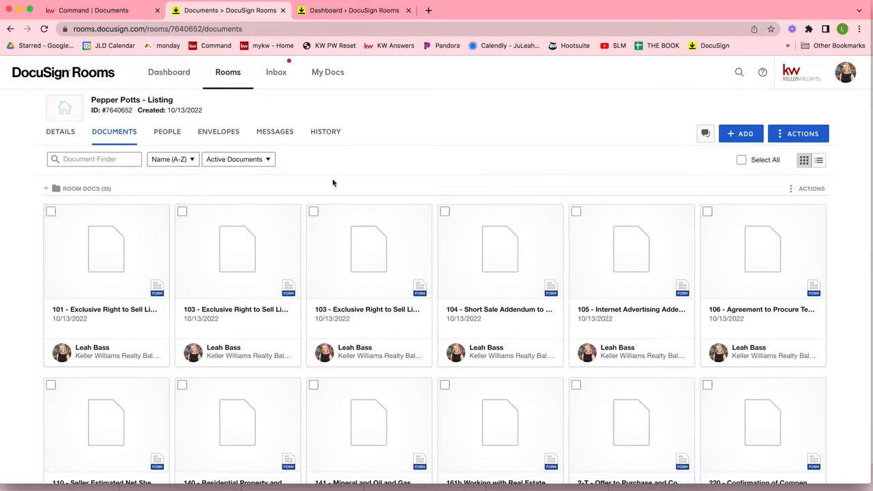
left_click(51, 212)
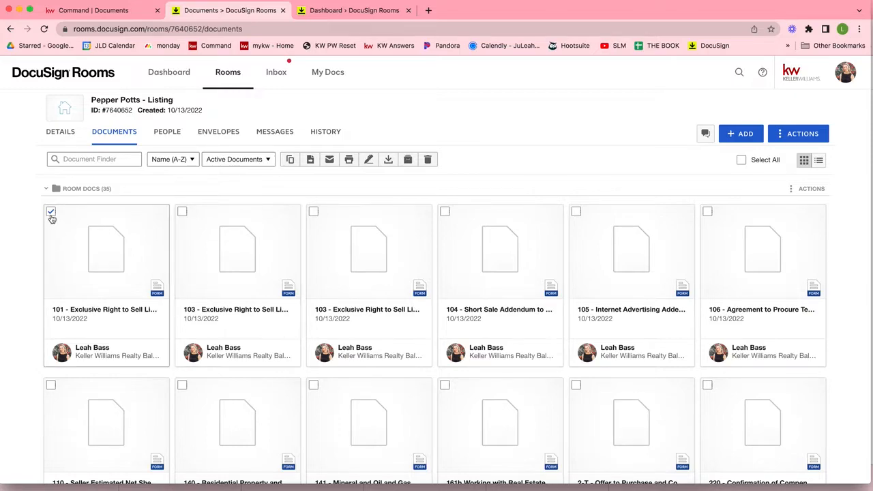
left_click(367, 165)
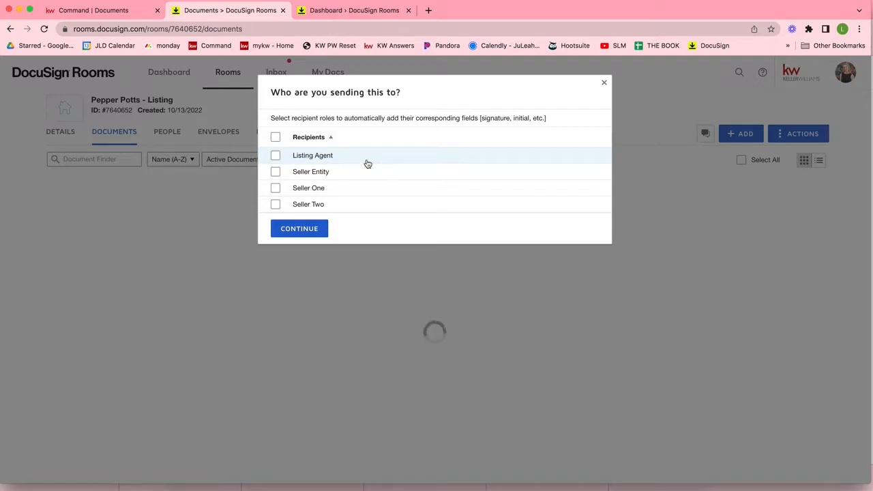
Step: Choose Seller Two, Seller One and Listing Agent as recipients and continue
left_click(276, 205)
left_click(276, 189)
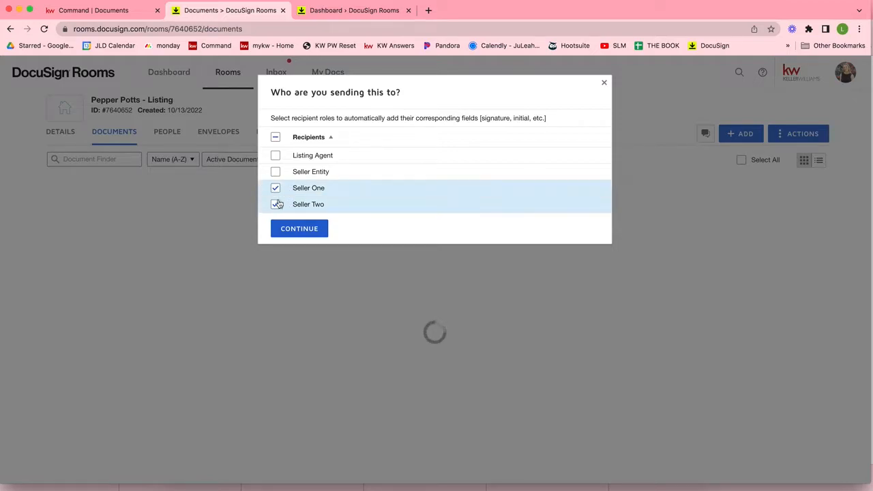
left_click(275, 155)
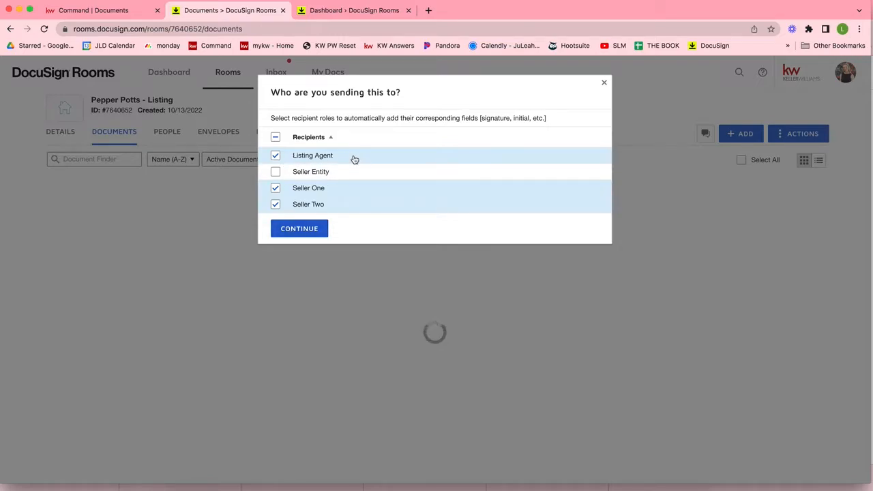
left_click(297, 229)
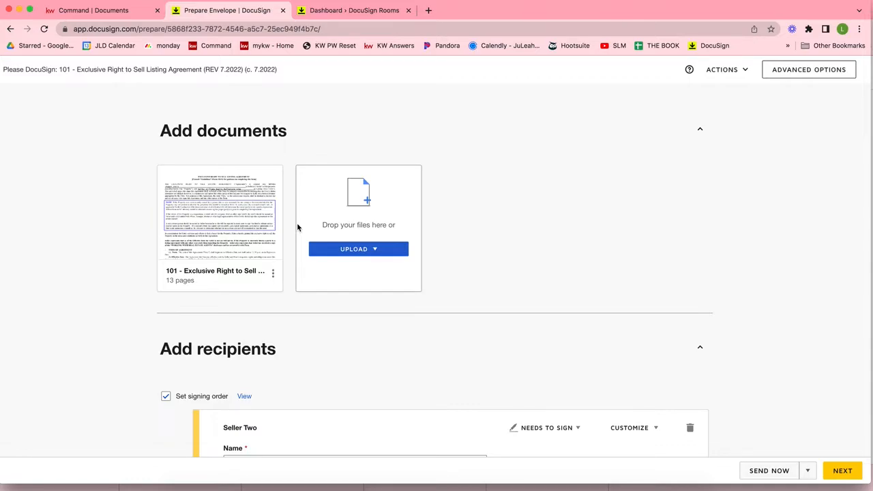
Step: Enter Seller Two's full name and pick the suggested saved contact for their e-mail address
mouse_move(217, 229)
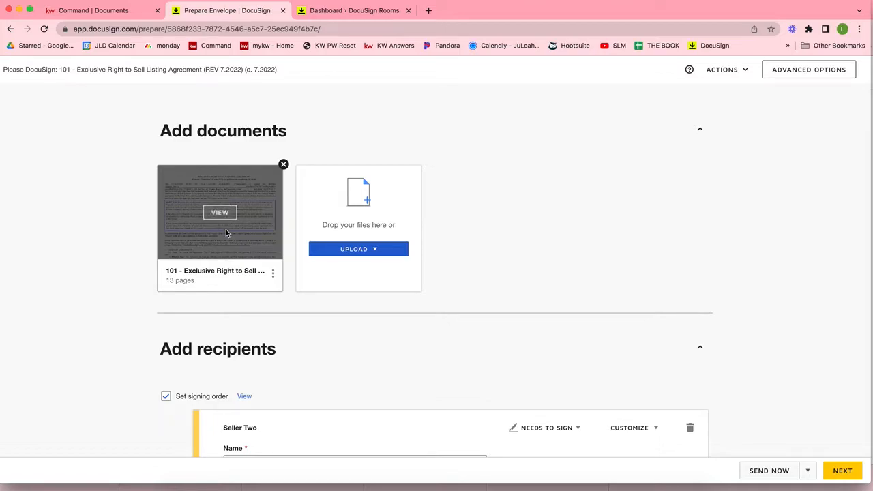
scroll(226, 234, "down", 3)
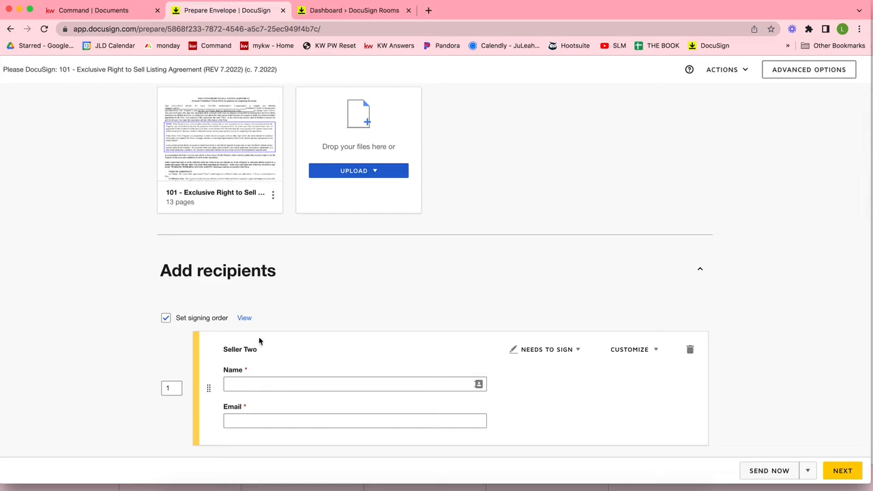
scroll(170, 282, "down", 4)
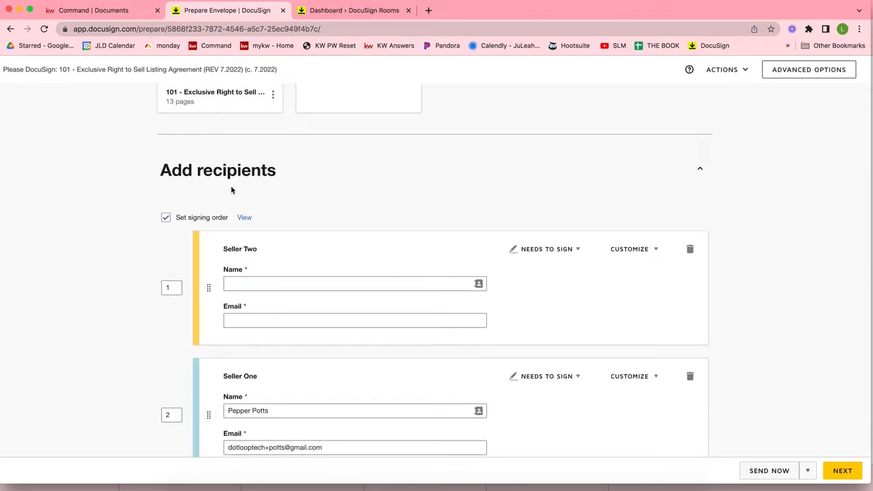
scroll(230, 190, "down", 2)
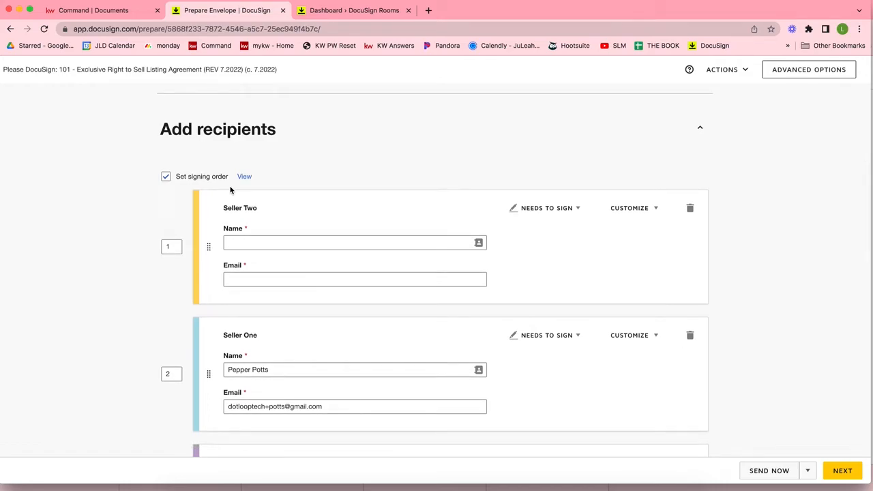
left_click(248, 244)
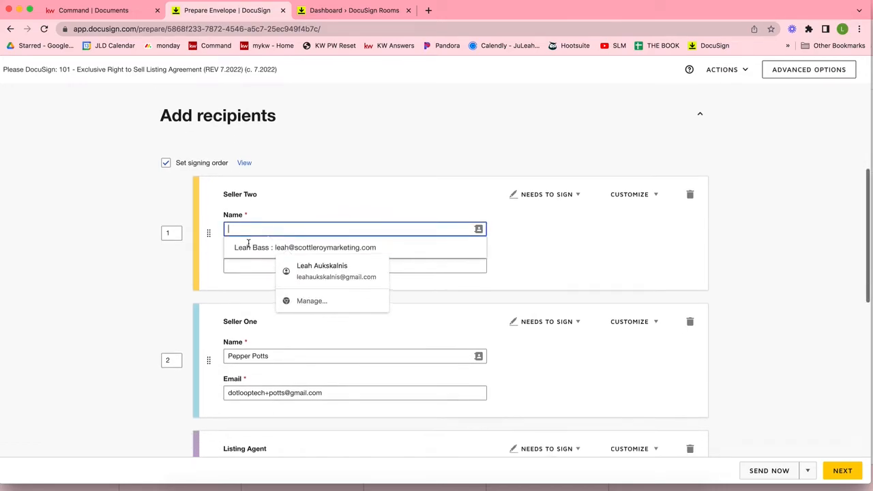
scroll(218, 332, "down", 1)
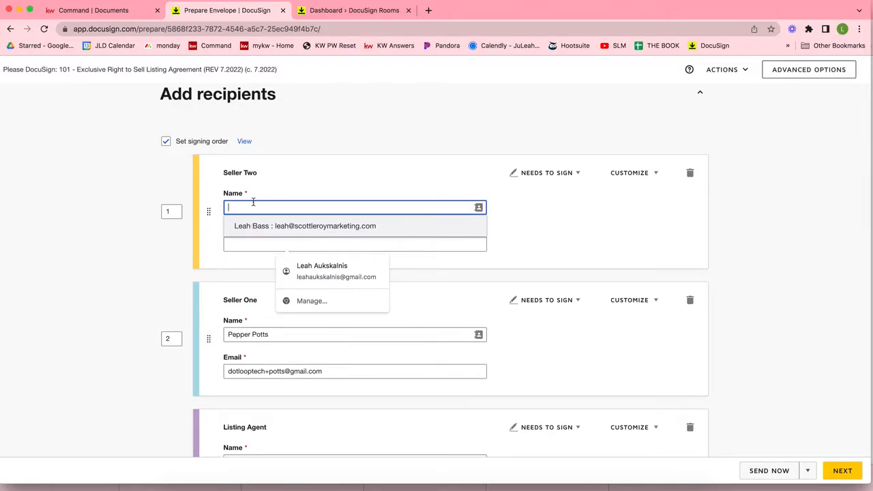
type("Tony ")
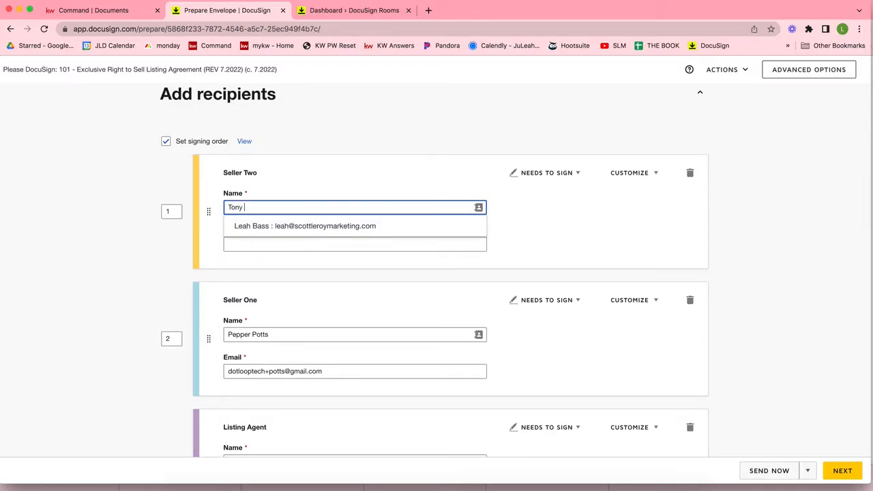
type("Starks")
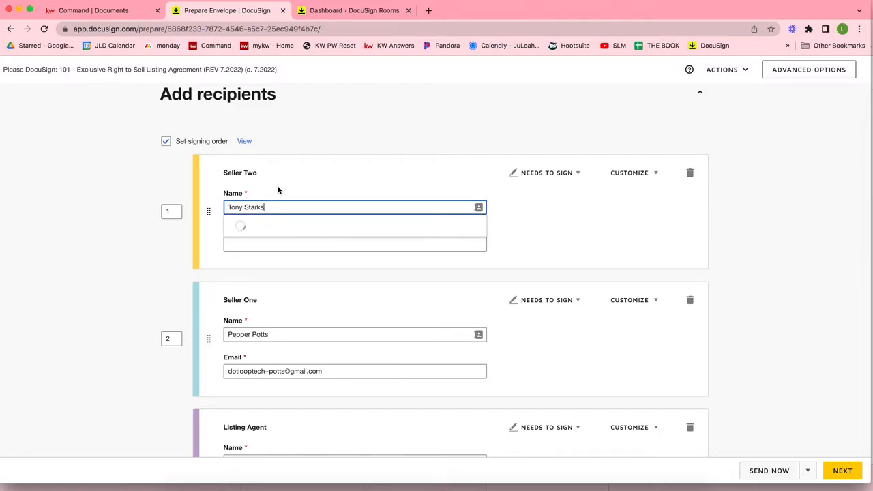
left_click(258, 244)
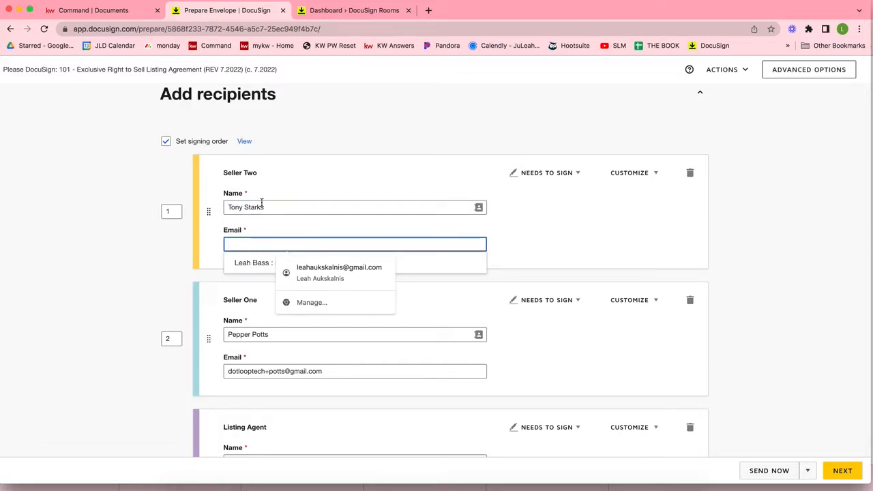
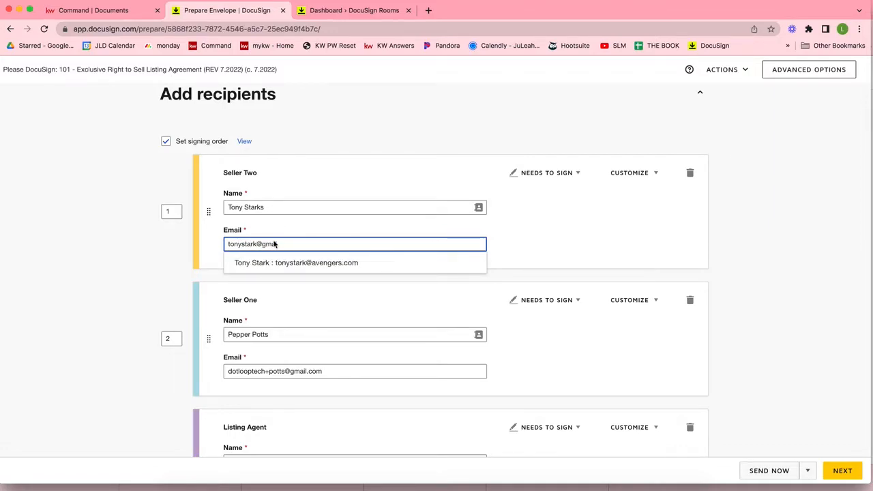
left_click(259, 263)
left_click(556, 226)
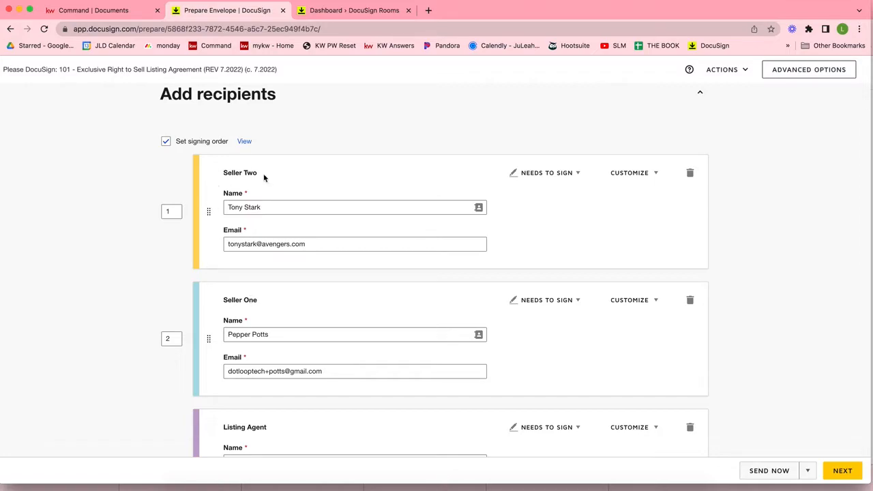
Step: Review the signing-order numbers for Seller Two, Seller One and the Listing Agent
scroll(264, 173, "down", 5)
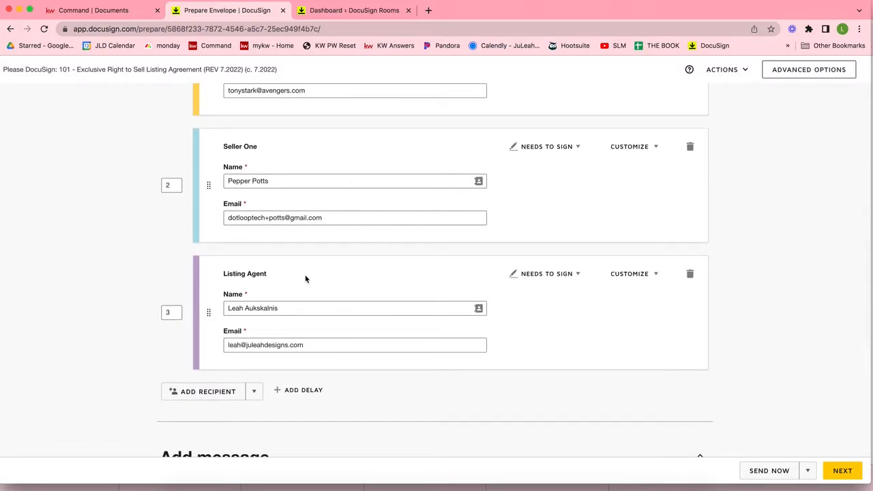
scroll(247, 275, "up", 5)
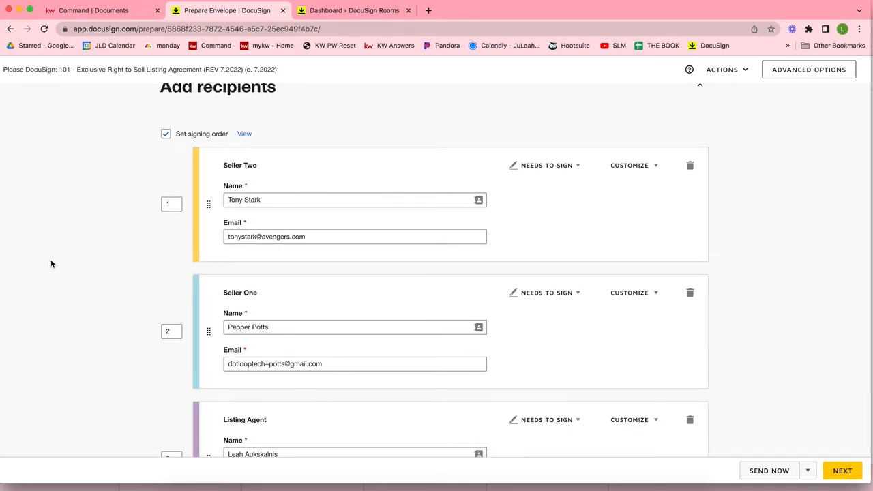
scroll(92, 242, "down", 2)
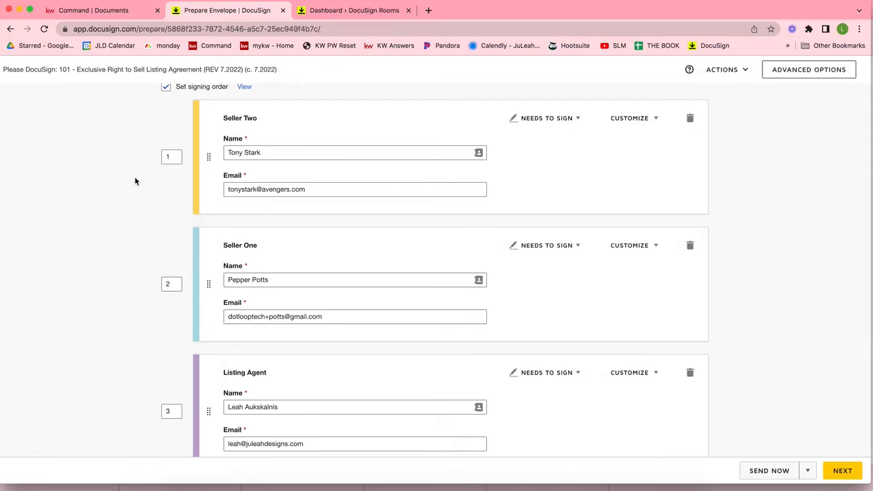
scroll(134, 176, "up", 1)
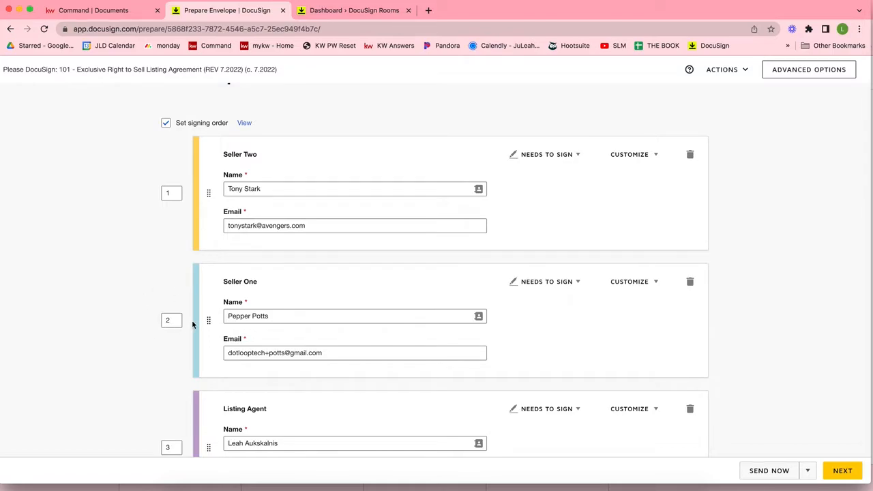
left_click(176, 193)
left_click(174, 320)
scroll(534, 286, "down", 2)
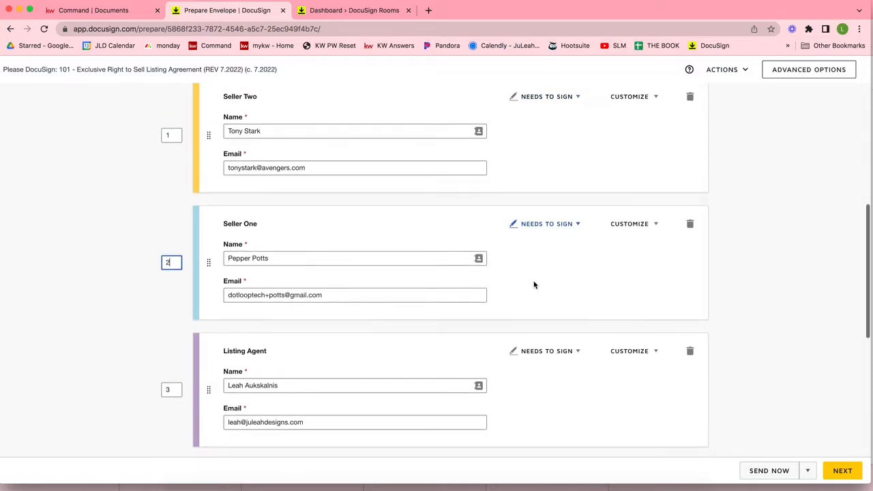
left_click(174, 389)
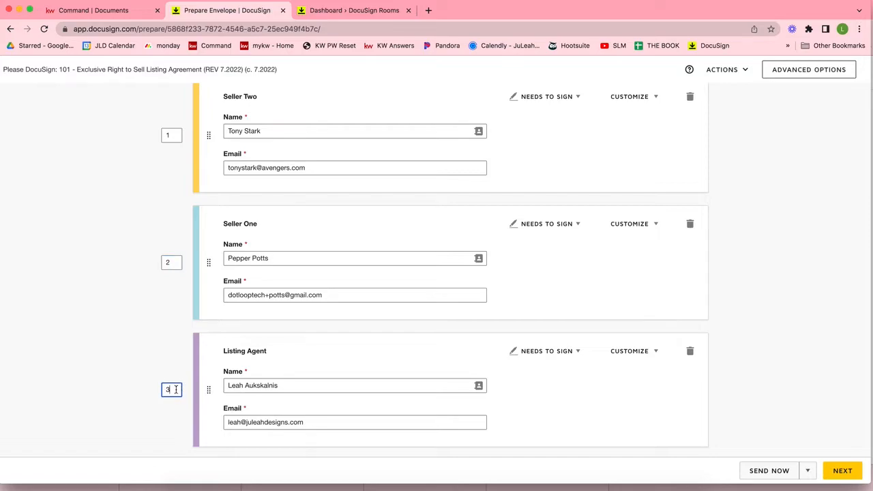
scroll(176, 390, "up", 2)
scroll(176, 392, "down", 1)
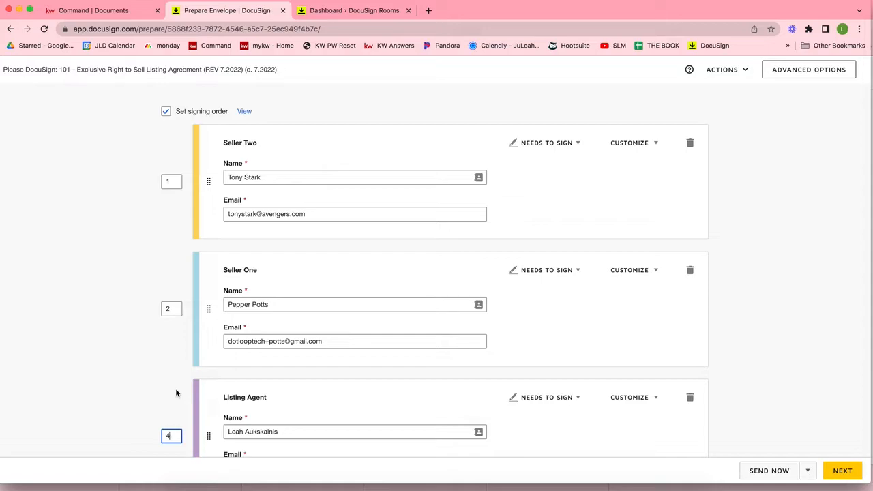
scroll(176, 393, "up", 3)
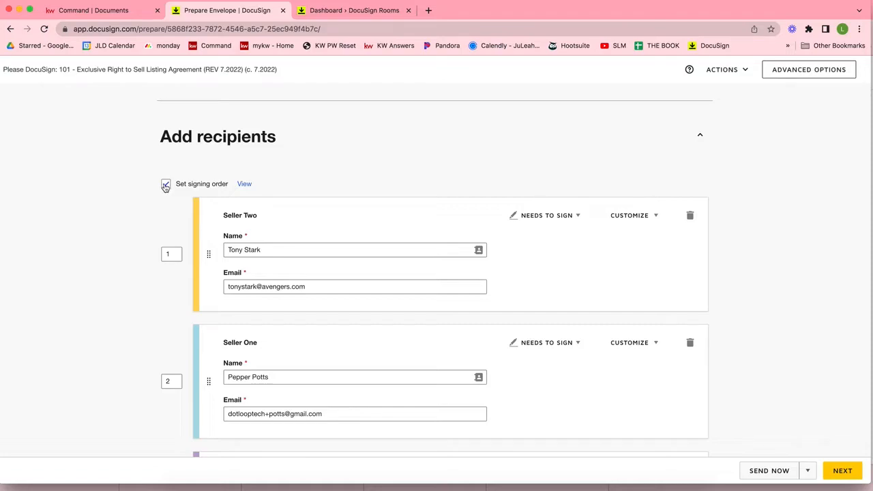
Step: Toggle Set signing order off, back on, then off again, and move to the Email Message box
left_click(166, 185)
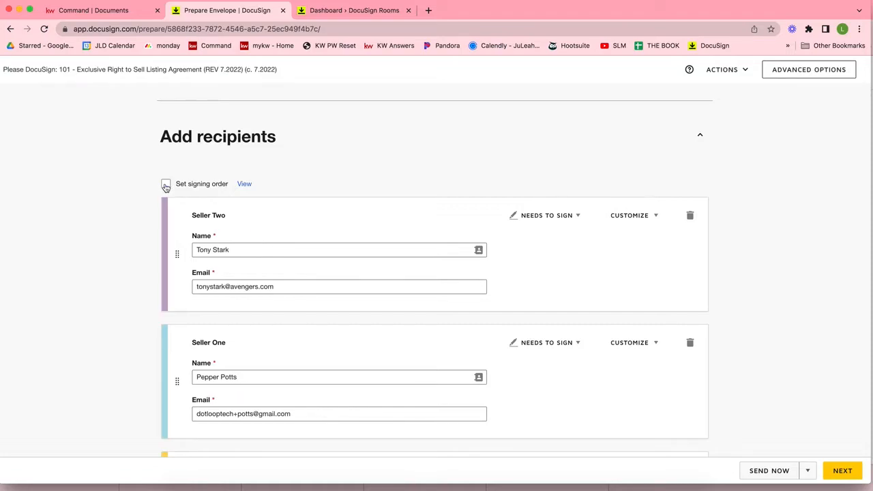
scroll(132, 385, "down", 3)
scroll(132, 389, "down", 3)
scroll(131, 388, "up", 5)
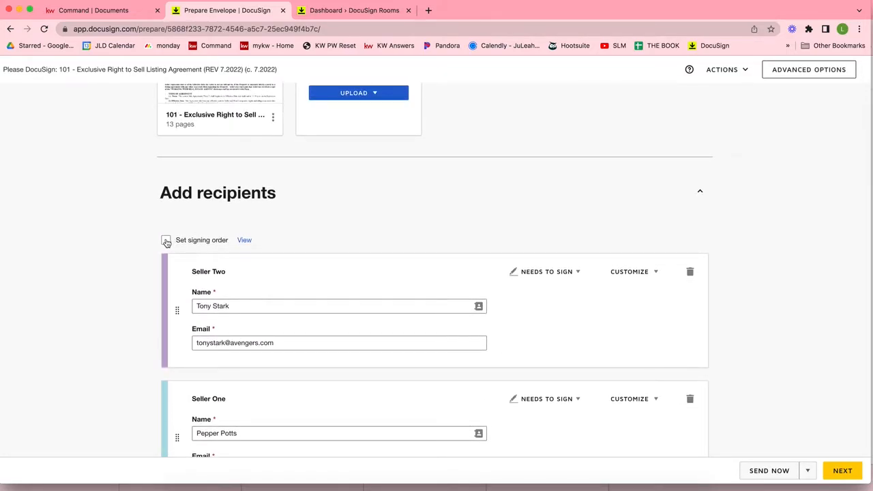
left_click(166, 241)
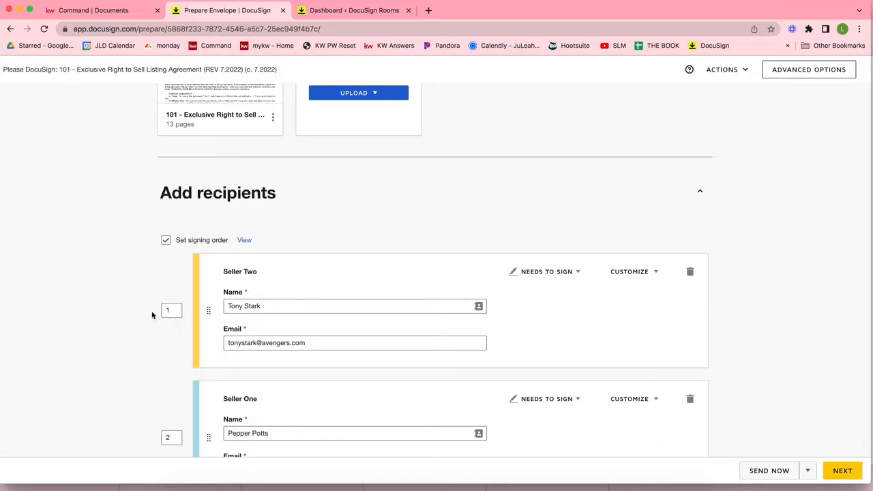
scroll(146, 361, "down", 3)
scroll(153, 417, "down", 3)
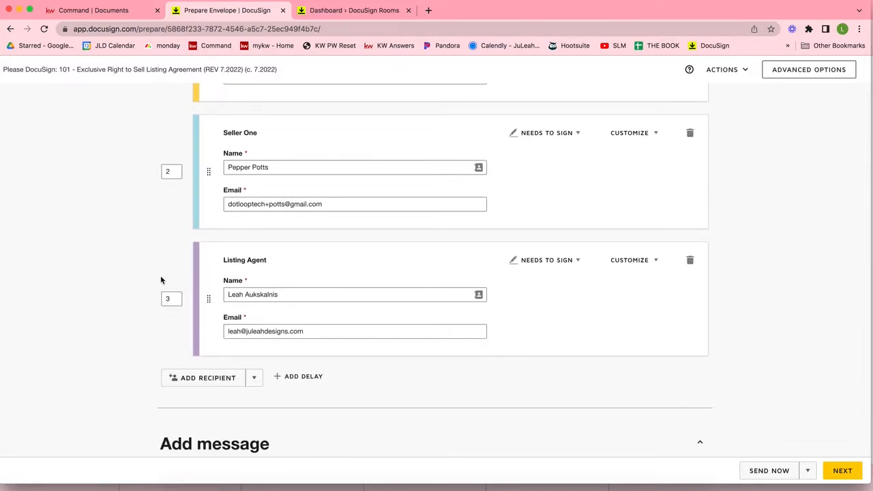
scroll(122, 283, "up", 3)
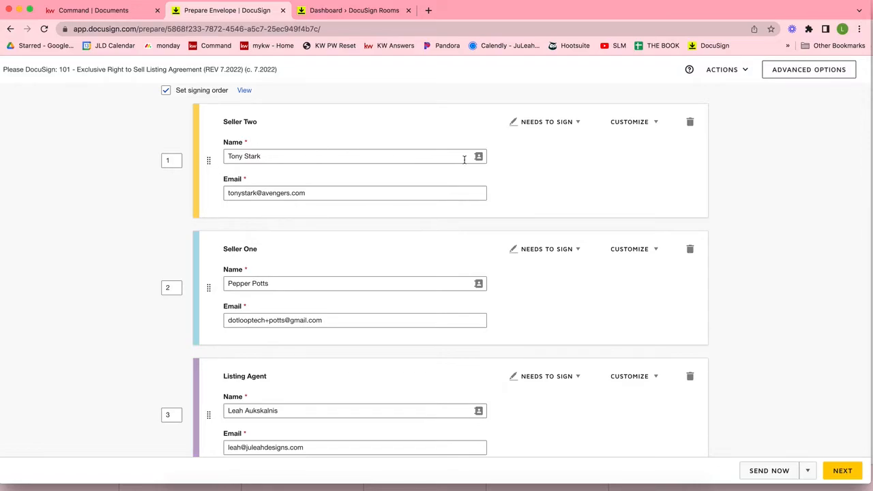
scroll(679, 189, "down", 4)
scroll(678, 189, "up", 6)
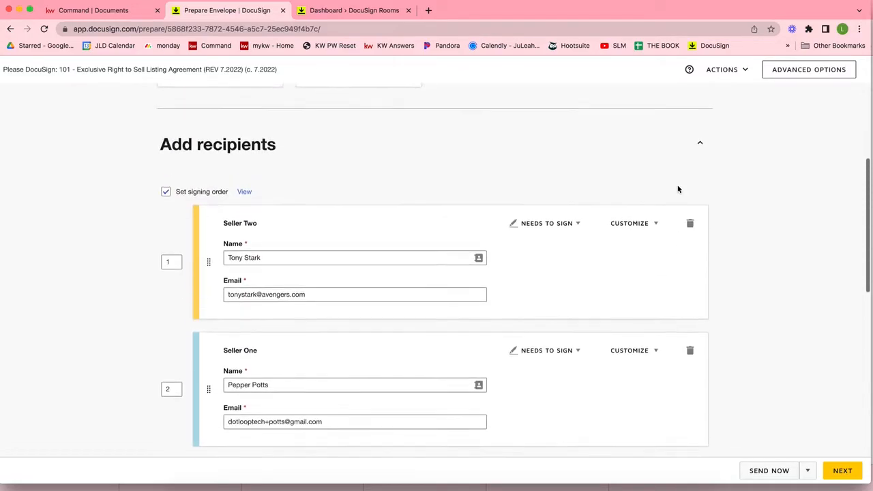
left_click(198, 196)
scroll(199, 201, "down", 7)
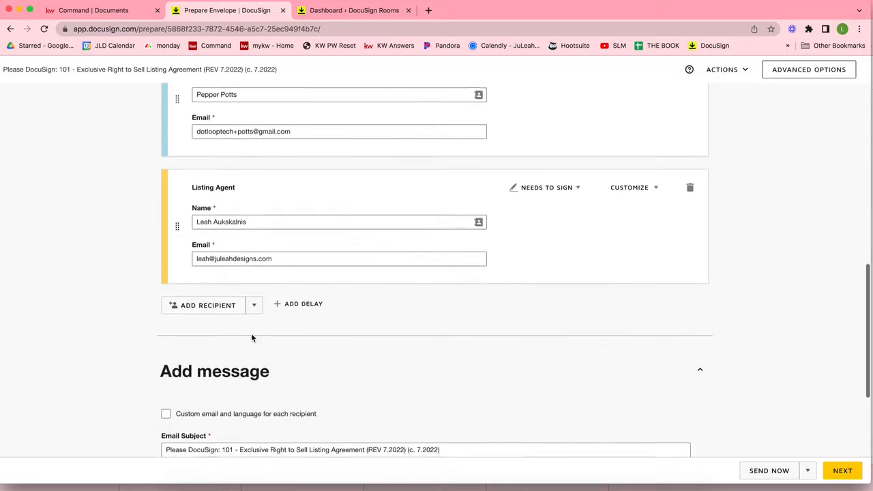
scroll(251, 333, "down", 3)
left_click(185, 349)
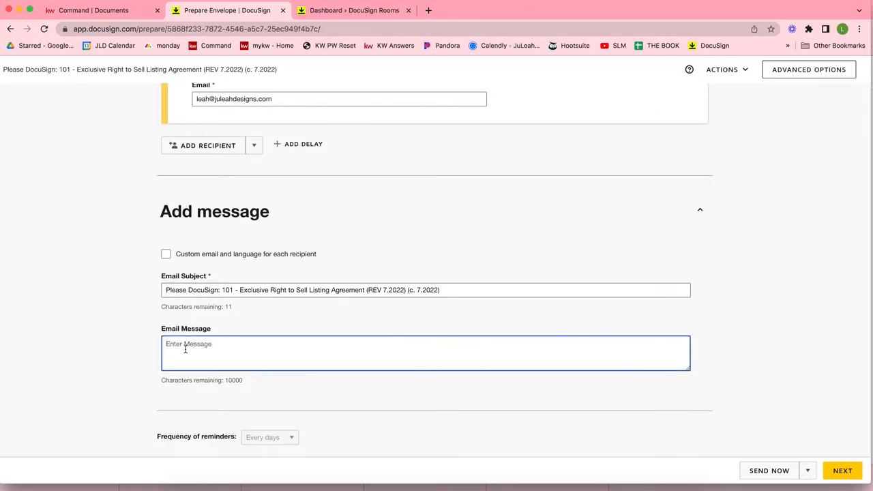
Step: Check Seller Two's role choices without changing them, then proceed to the Add Fields page
scroll(796, 335, "up", 11)
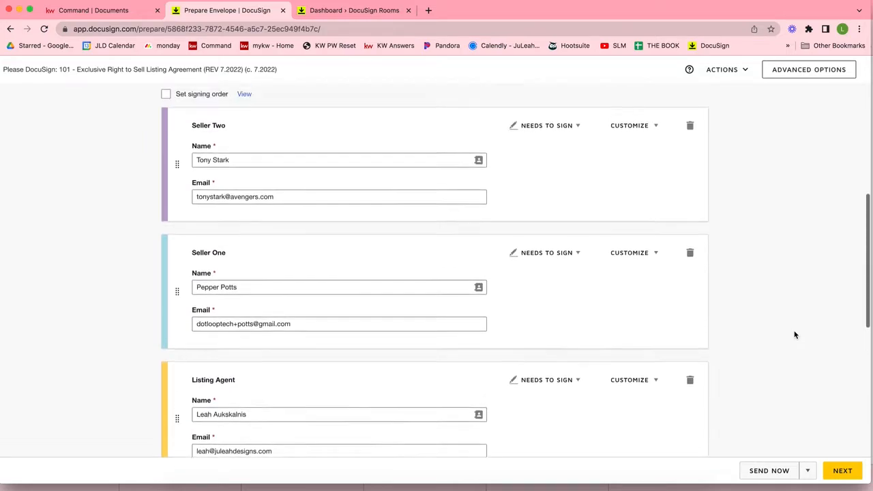
scroll(795, 334, "down", 2)
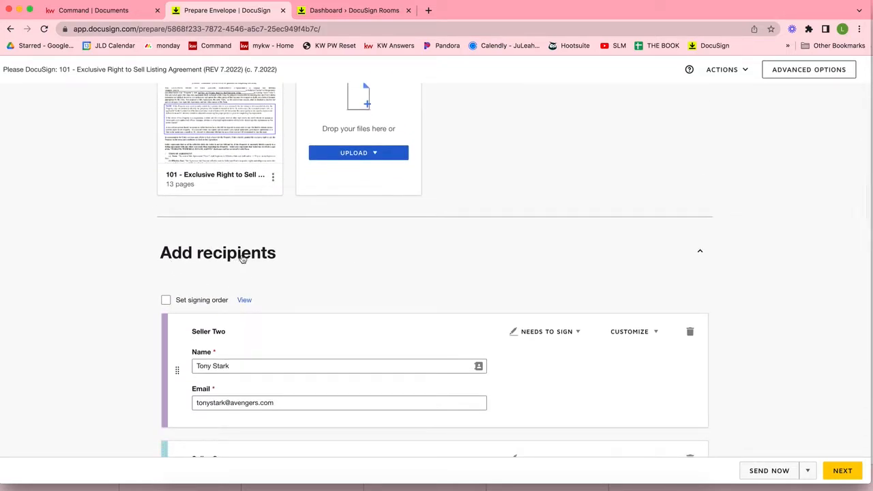
scroll(552, 271, "down", 5)
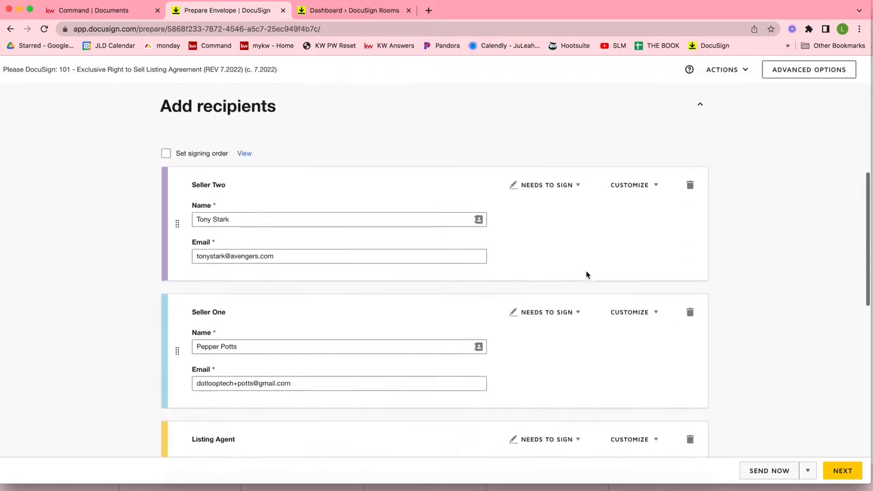
left_click(530, 175)
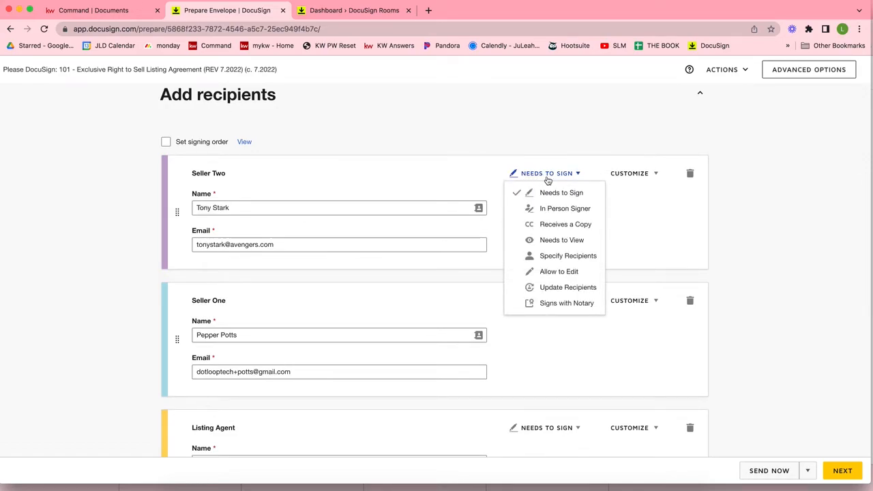
left_click(548, 176)
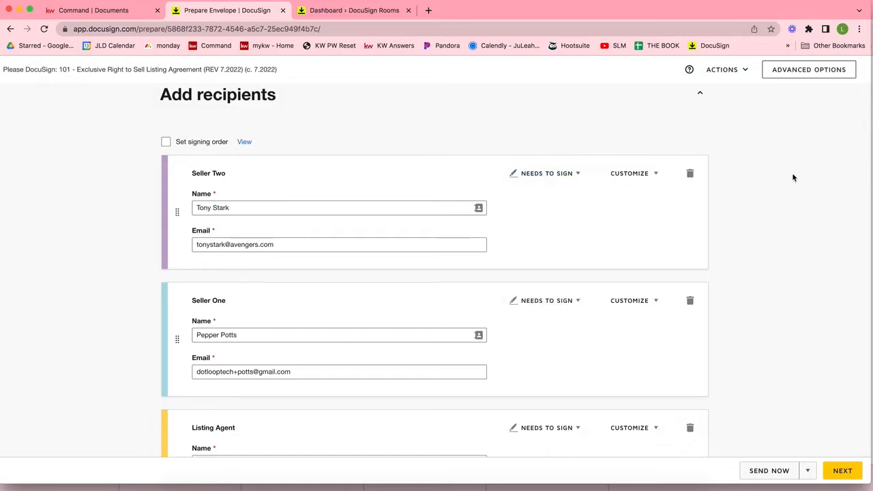
scroll(793, 178, "up", 8)
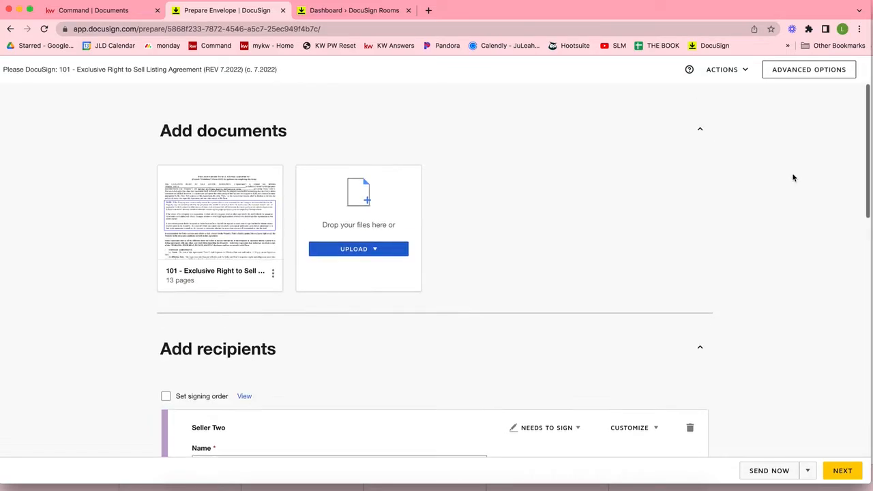
left_click(845, 471)
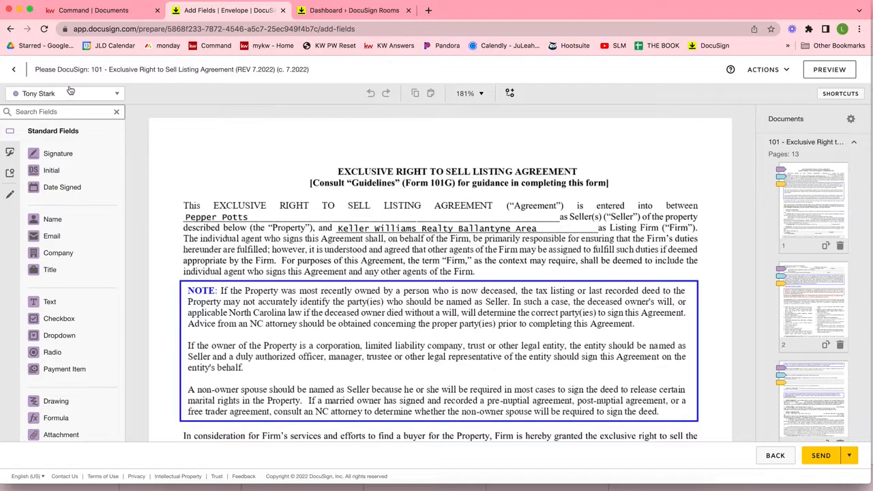
Step: Open and close the envelope recipient list to review the assigned recipients
left_click(48, 96)
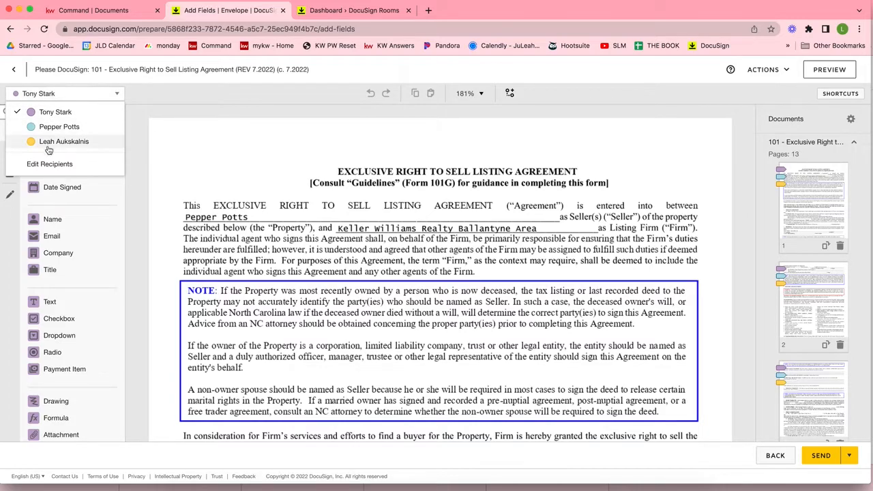
left_click(42, 94)
left_click(43, 95)
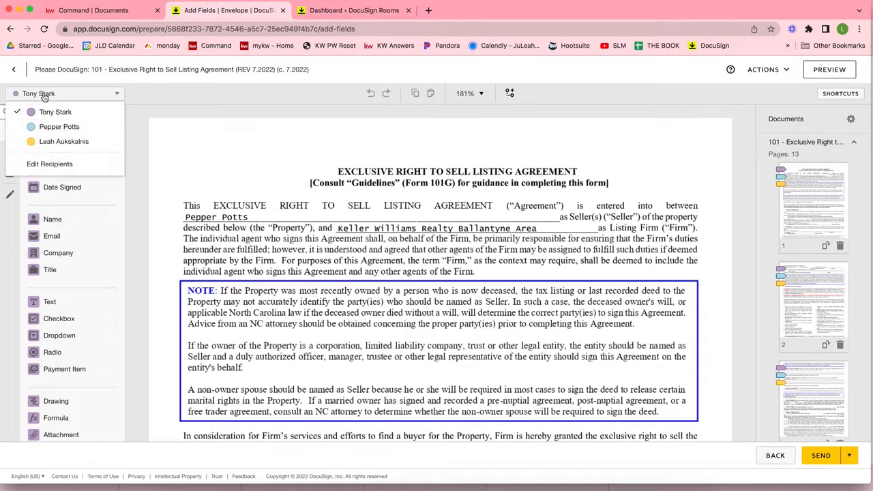
left_click(206, 161)
scroll(206, 160, "down", 10)
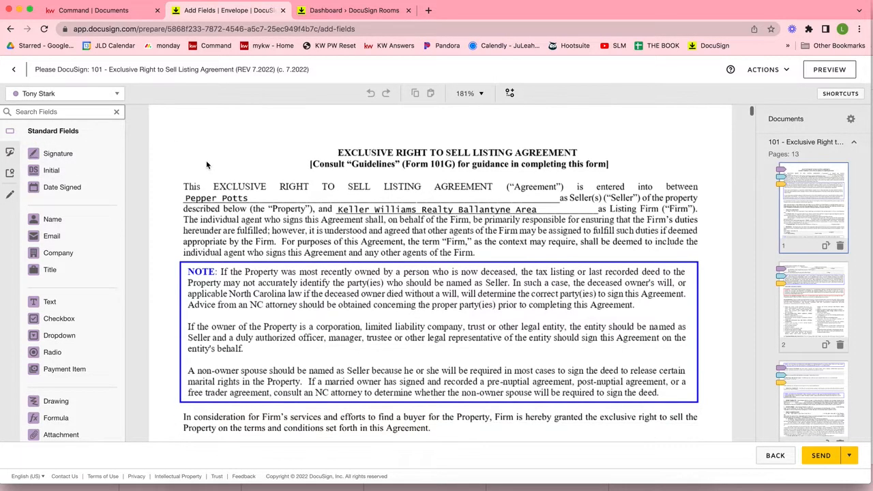
scroll(206, 161, "down", 2)
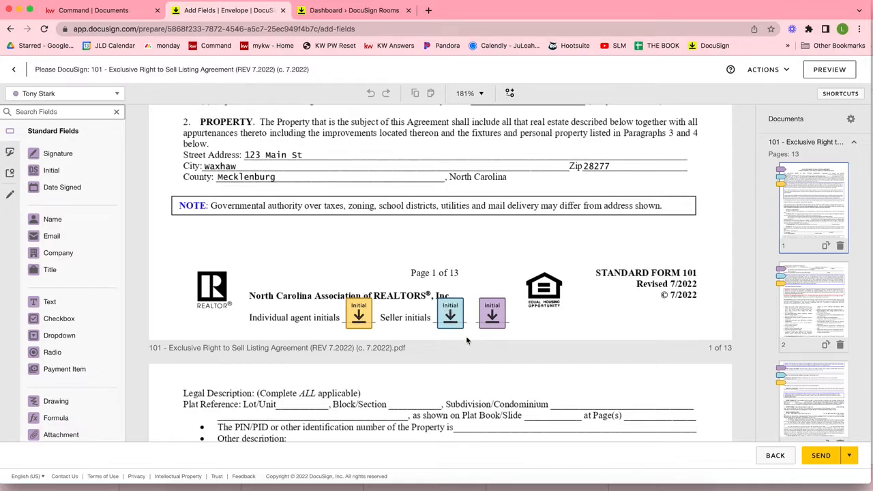
left_click(23, 95)
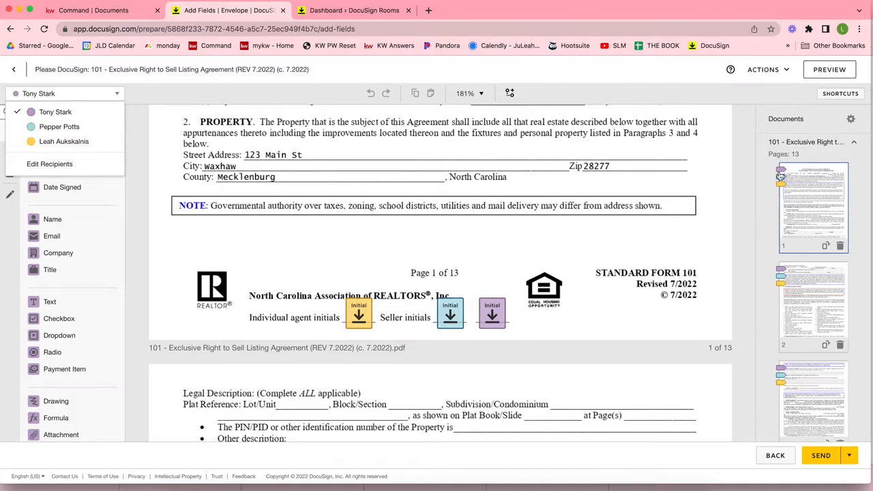
Step: Scroll form 101 to page 3's Initial fields for the listing agent and both sellers
scroll(810, 200, "down", 2)
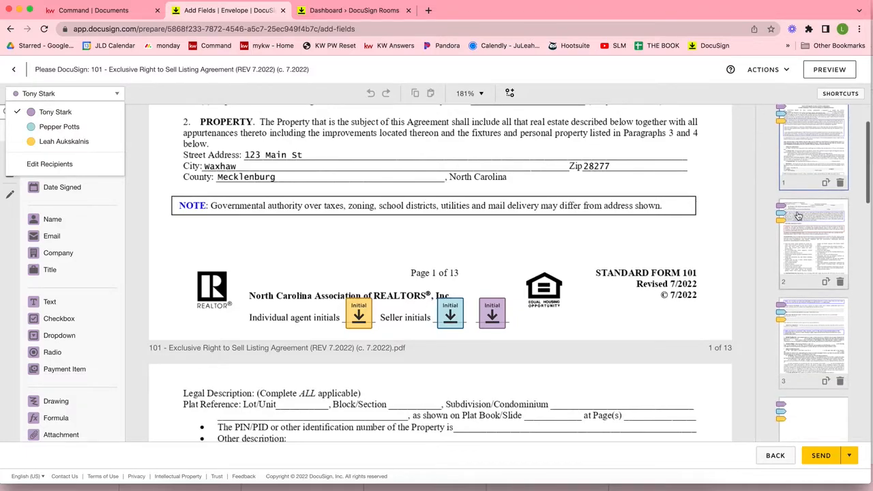
scroll(781, 235, "down", 2)
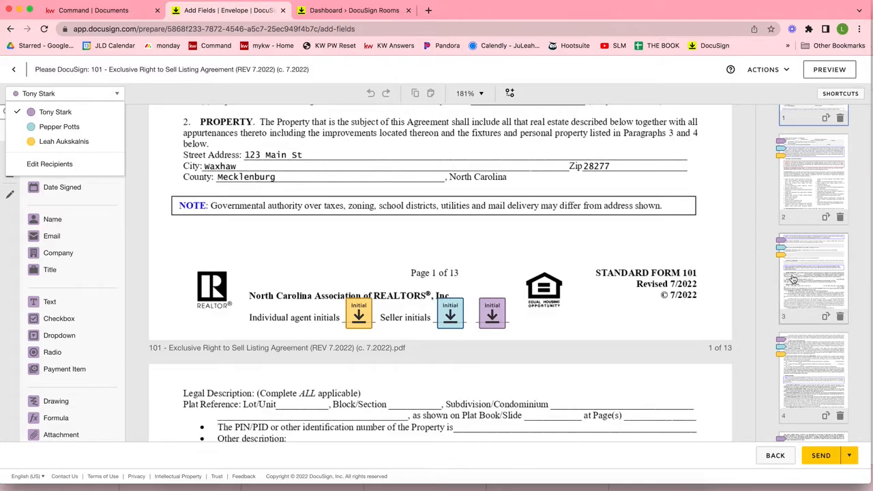
scroll(794, 299, "down", 3)
scroll(463, 317, "down", 15)
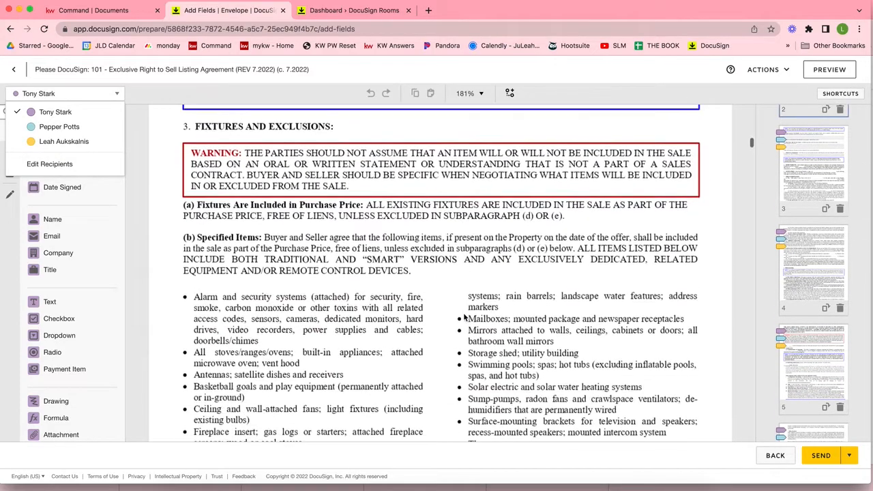
scroll(464, 317, "down", 5)
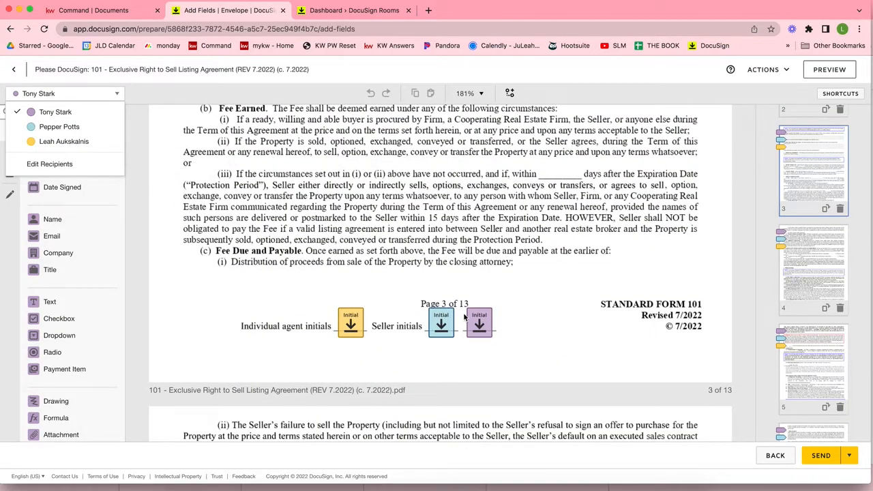
Step: Open the signer preview viewing as the second seller
left_click(830, 70)
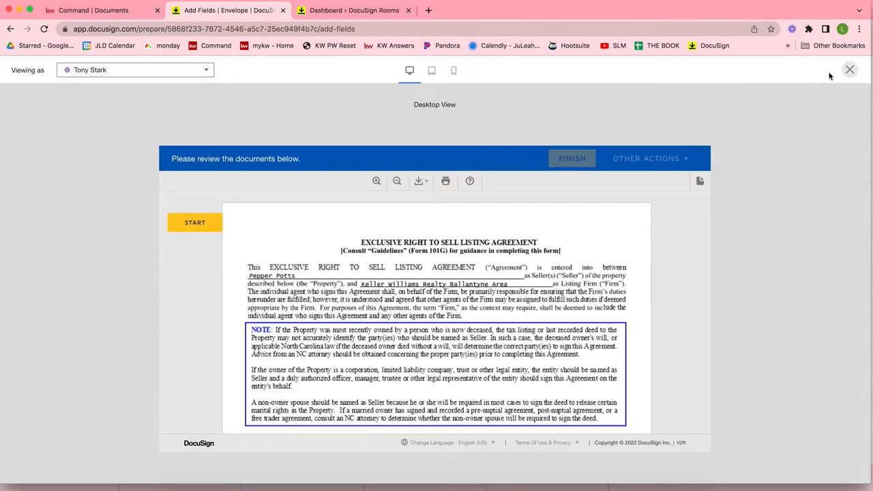
left_click_drag(10, 70, 45, 71)
left_click(80, 71)
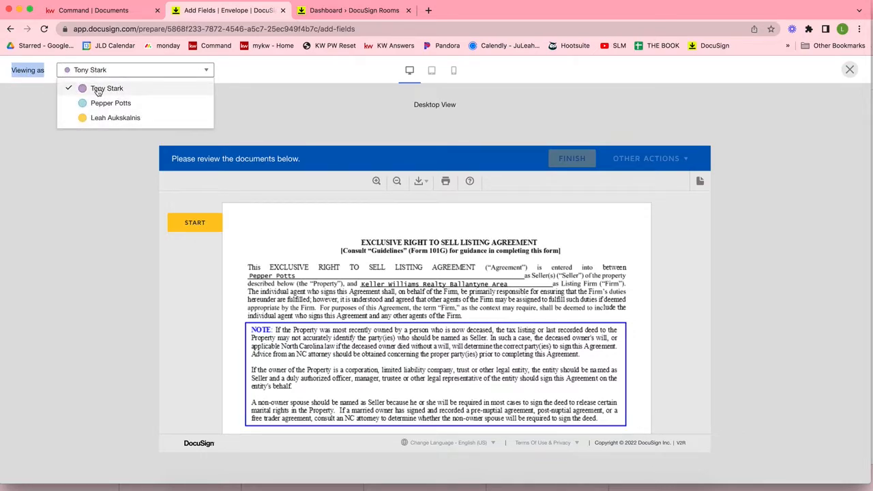
left_click(98, 91)
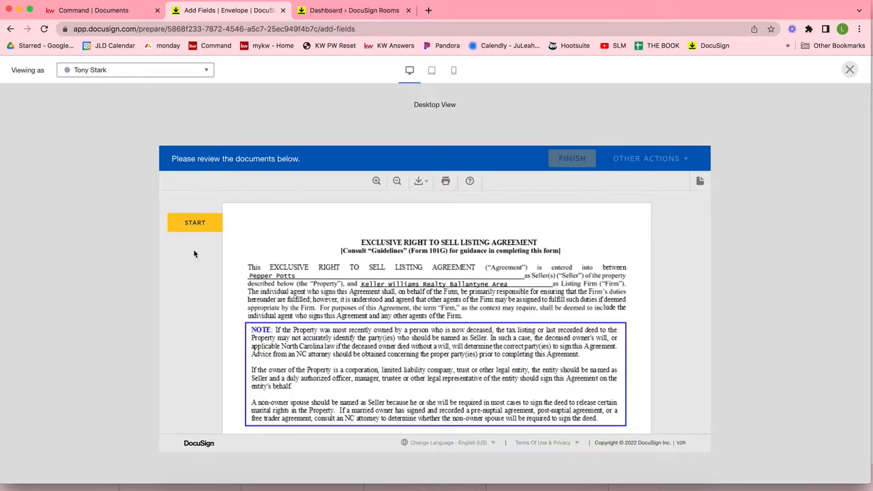
Step: Walk through the Initial fields on pages 1–4, then close and reopen the preview
left_click(196, 225)
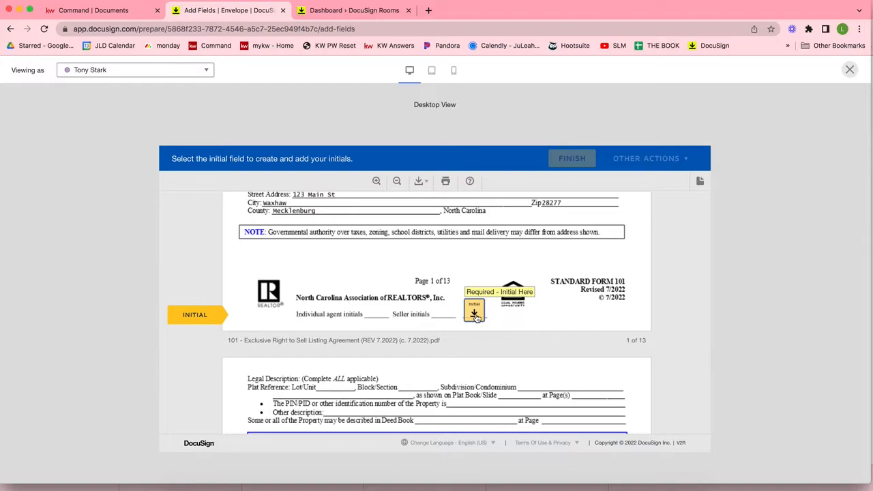
left_click(474, 312)
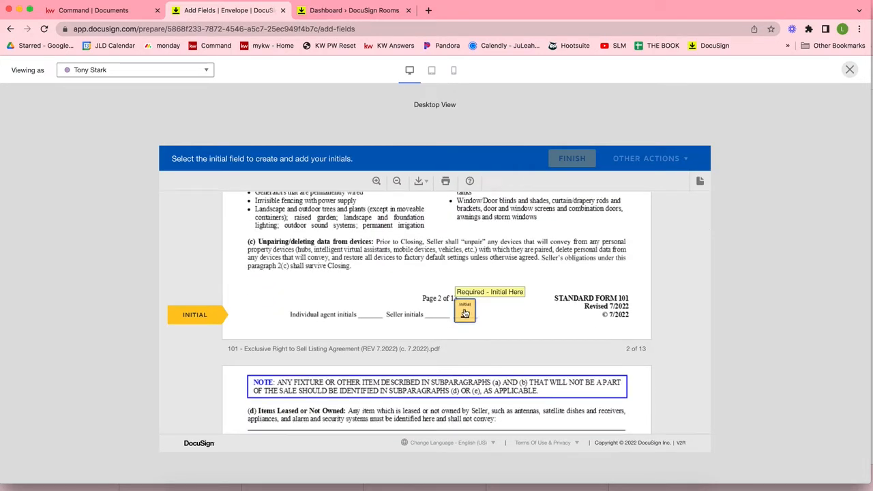
left_click(465, 312)
left_click(465, 313)
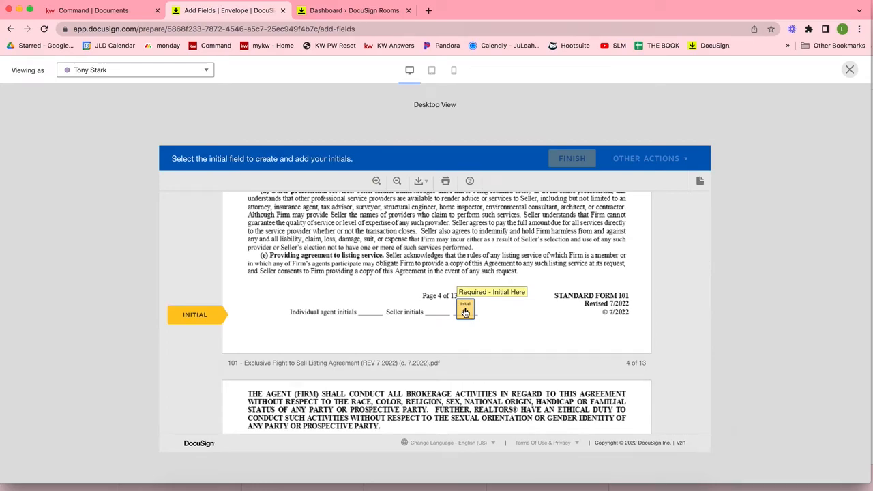
left_click(466, 313)
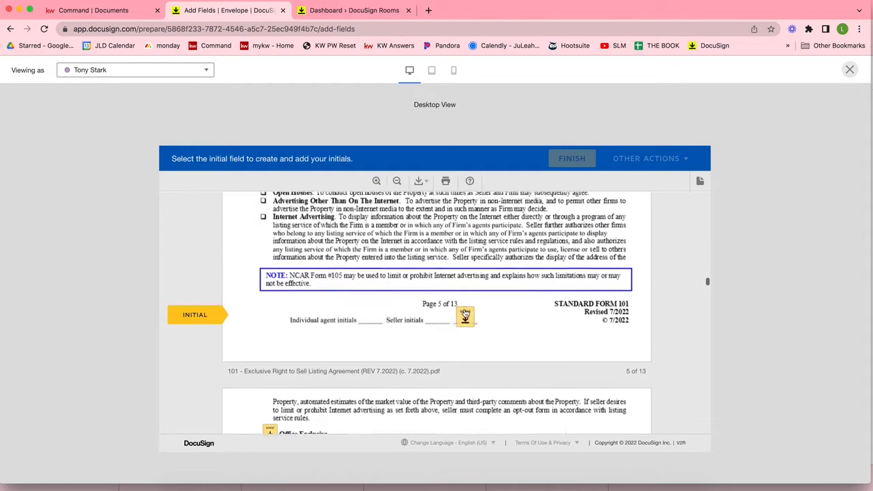
left_click(850, 69)
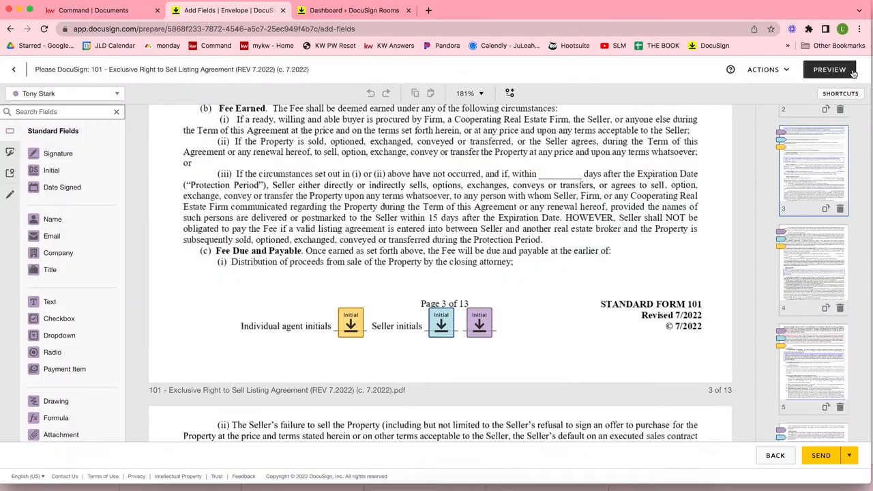
left_click(835, 69)
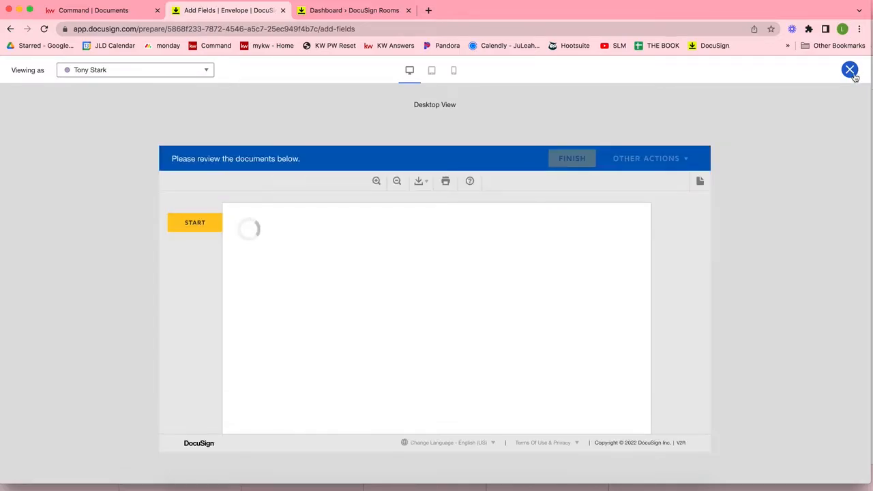
Step: Close the form 101 signer preview and return to the field editor, leaving the Actions menu unchanged
left_click(851, 74)
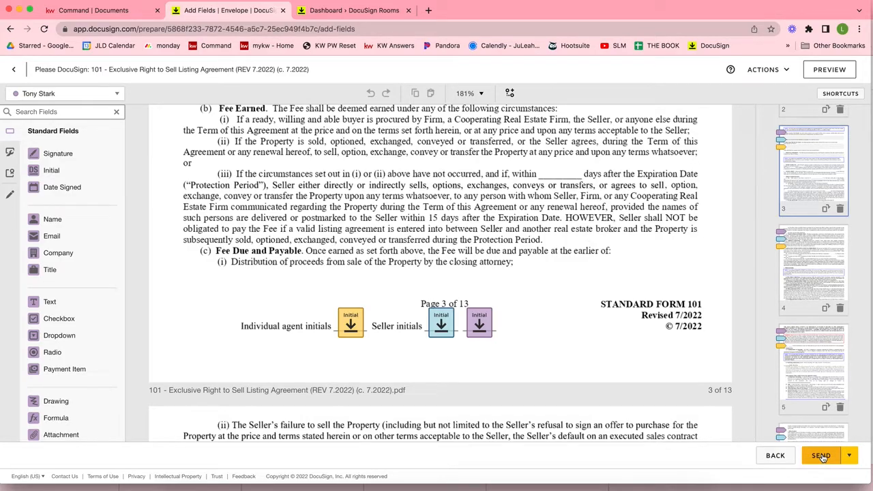
left_click(756, 74)
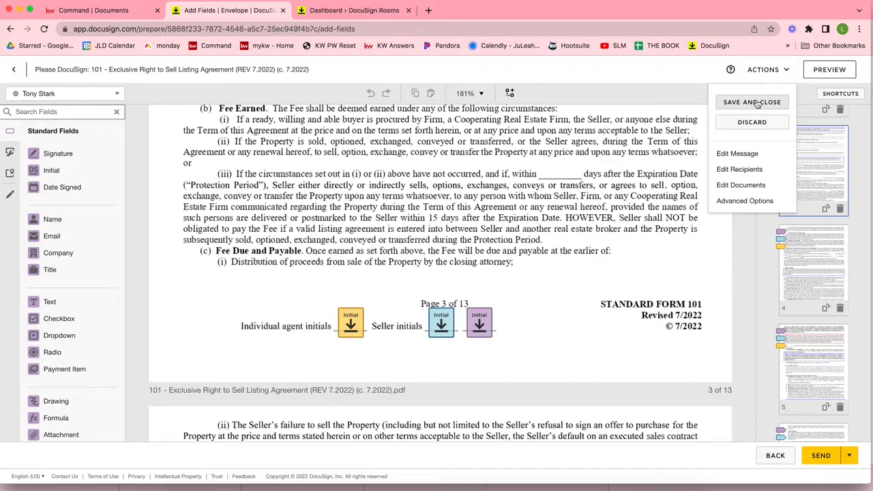
left_click(708, 394)
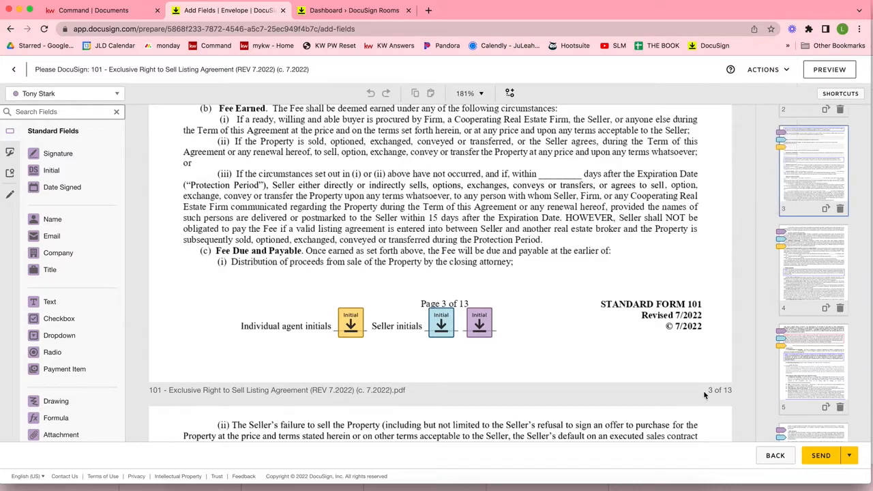
Step: Send the Form 101 envelope and review its details, including the listing agent's e-mail
left_click(821, 457)
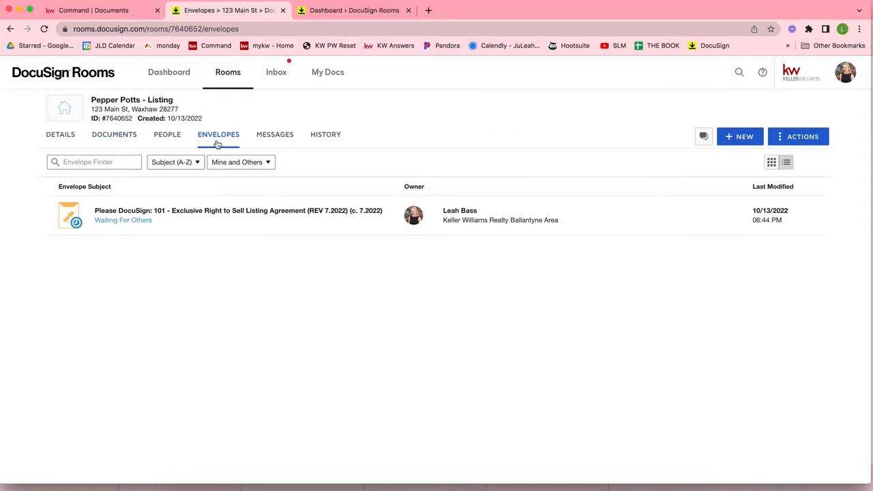
left_click(214, 224)
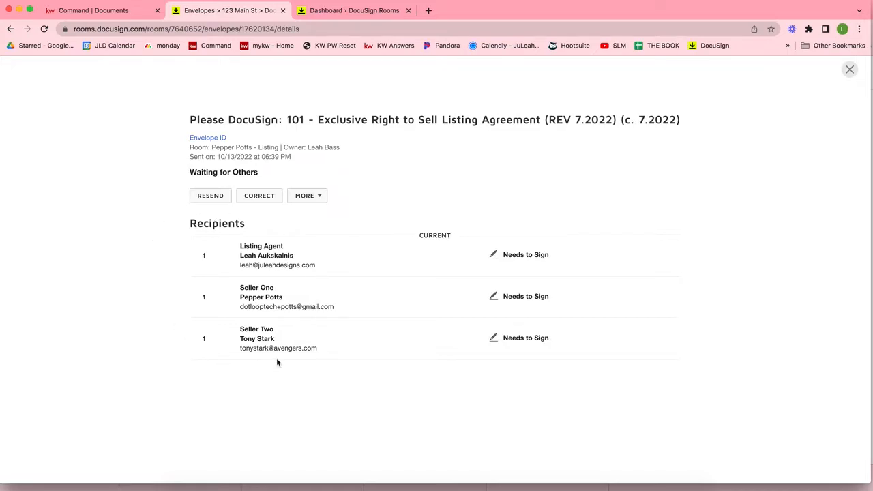
triple_click(261, 265)
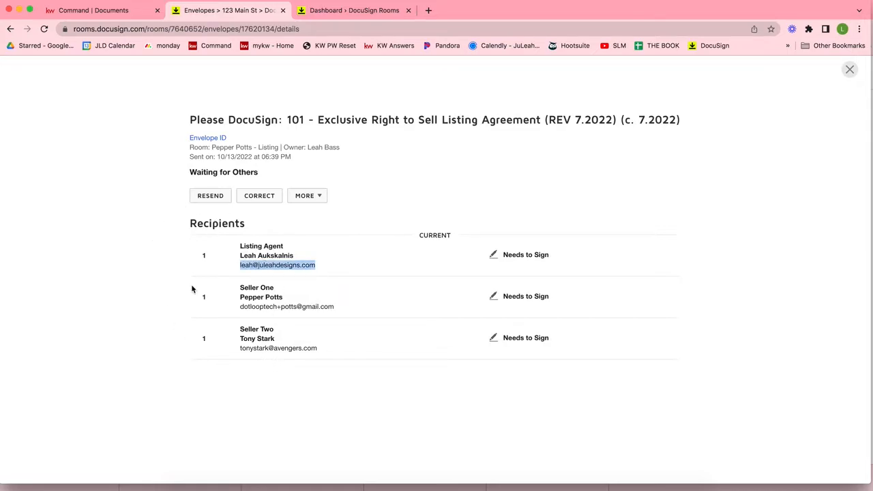
triple_click(267, 266)
left_click(849, 71)
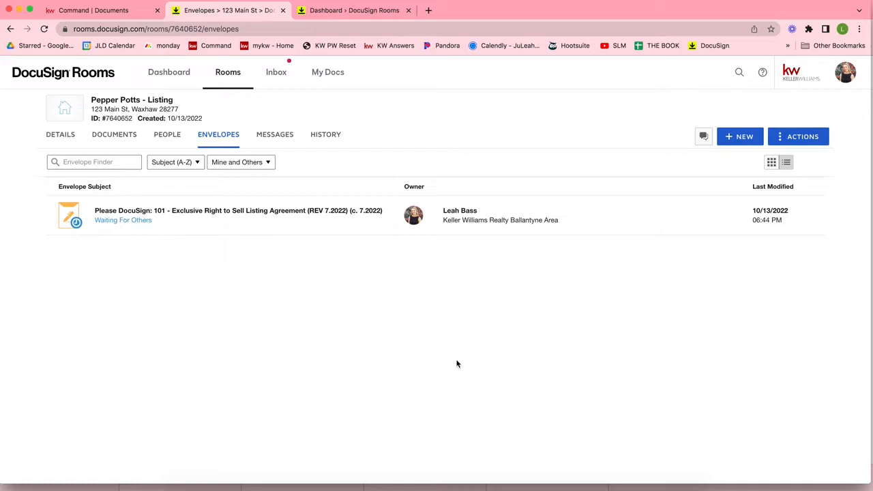
Step: Upload the 2-T Offer to Purchase and Contract PDF from the Desktop into the room's Documents
left_click(116, 136)
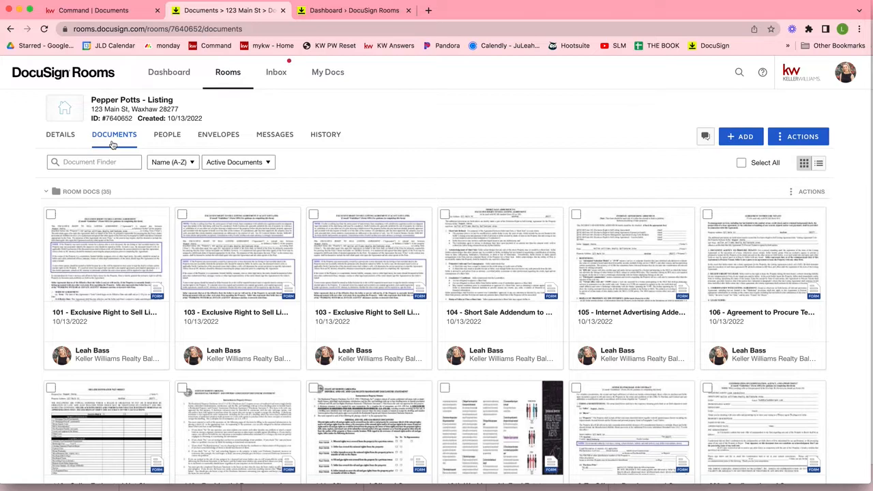
left_click(748, 138)
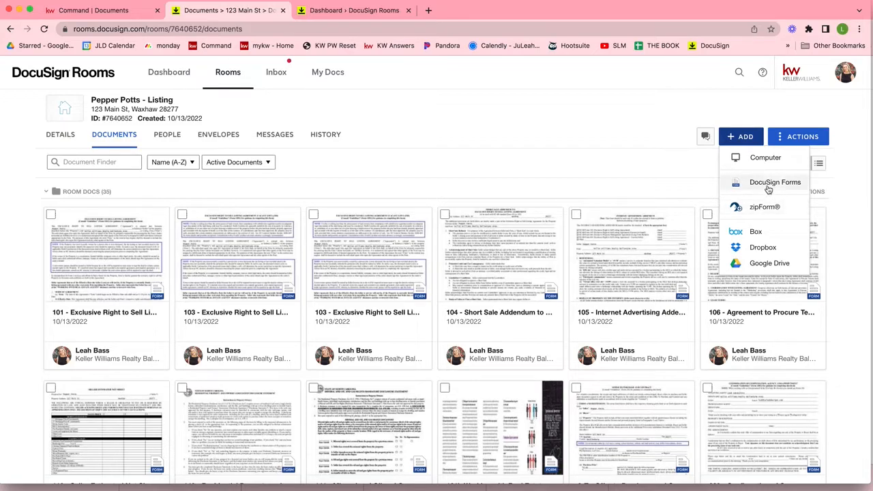
left_click(759, 166)
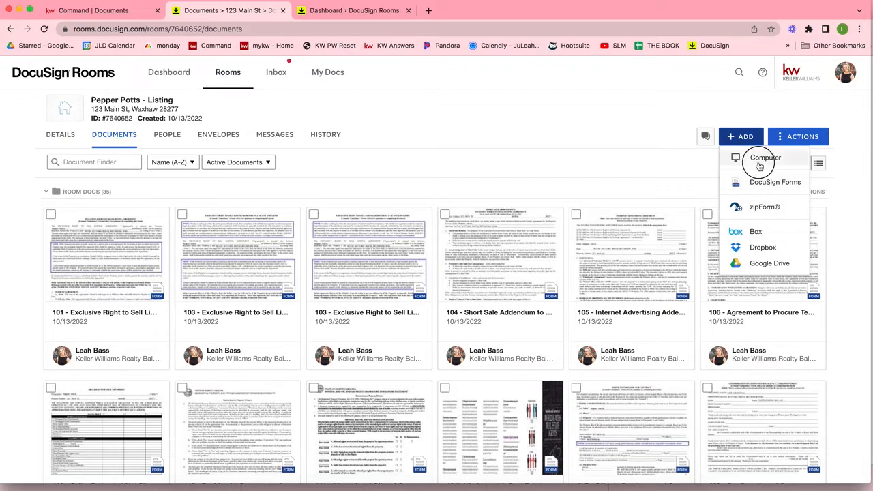
left_click(239, 131)
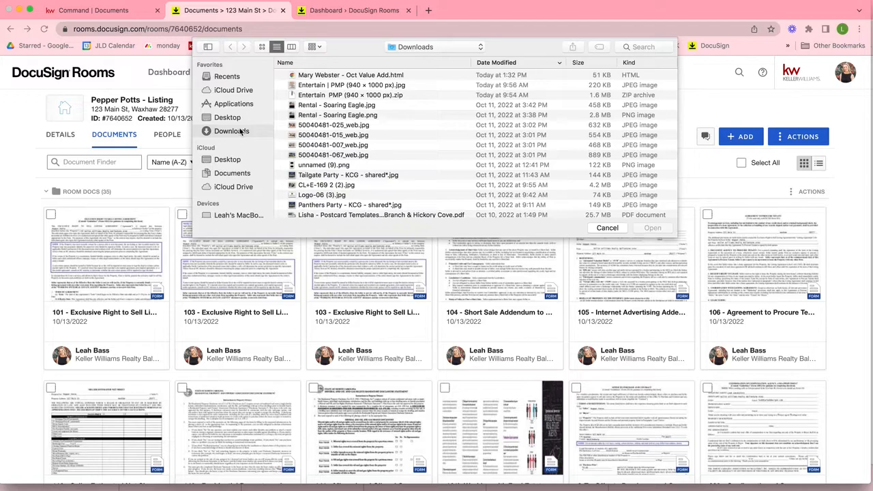
left_click(227, 117)
scroll(374, 111, "down", 5)
scroll(375, 111, "down", 5)
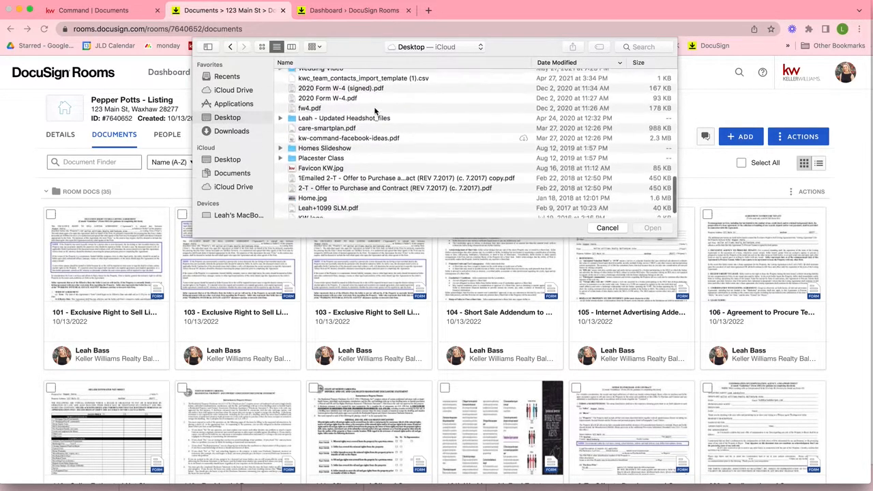
scroll(374, 111, "down", 2)
double_click(330, 173)
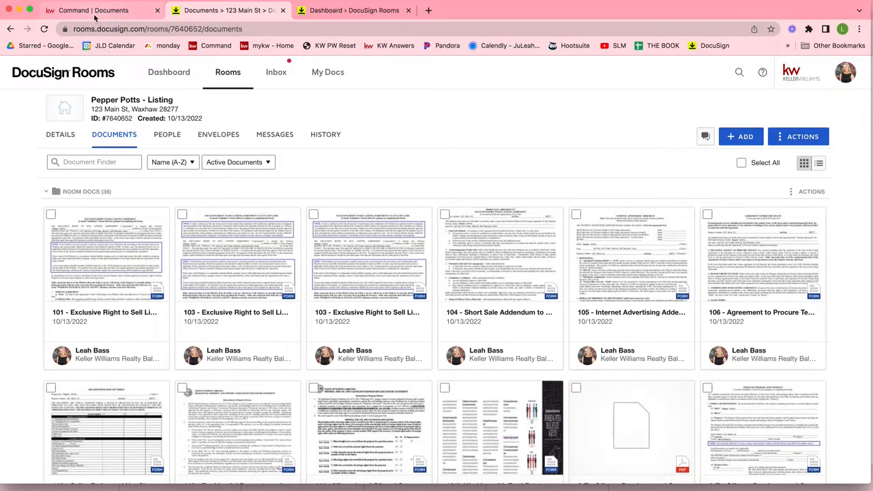
Step: Compare the room's documents with the KW Command checklist, then reload the Command Documents page
left_click(93, 17)
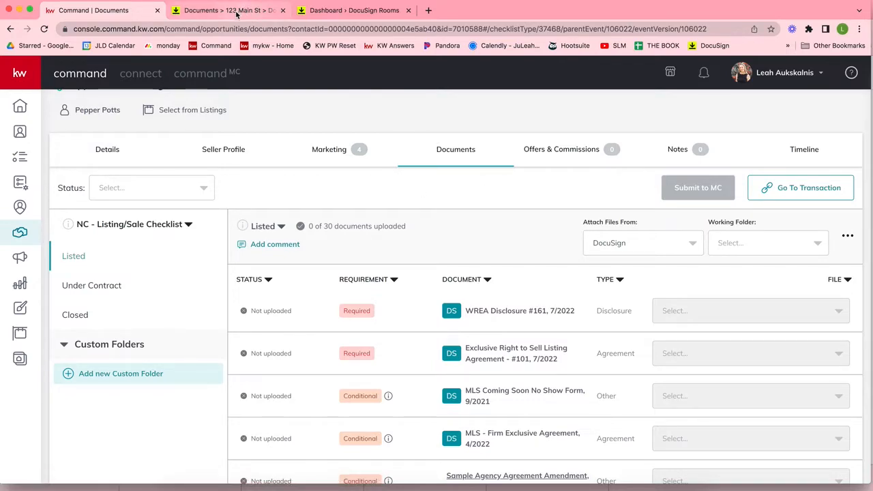
left_click(196, 11)
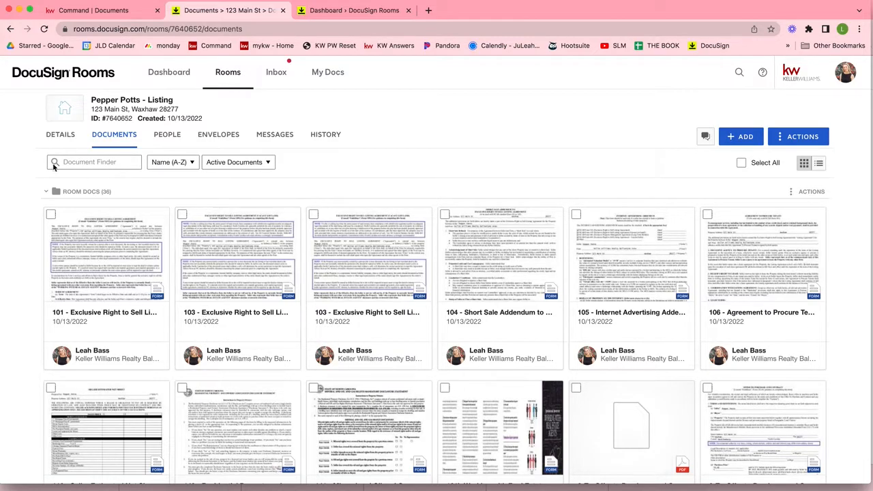
left_click(94, 14)
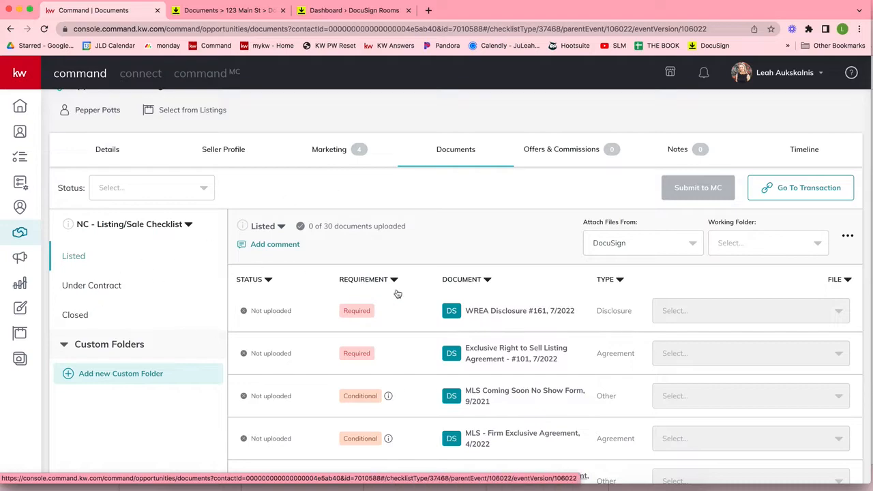
key("super+r")
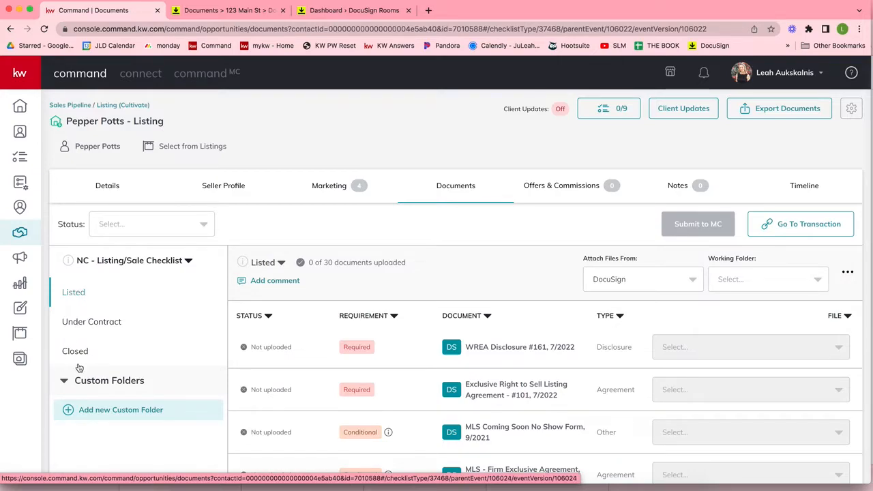
Step: Sort the Listed checklist by Requirement and try My Computer (Manual) as the attachment source
scroll(462, 276, "down", 3)
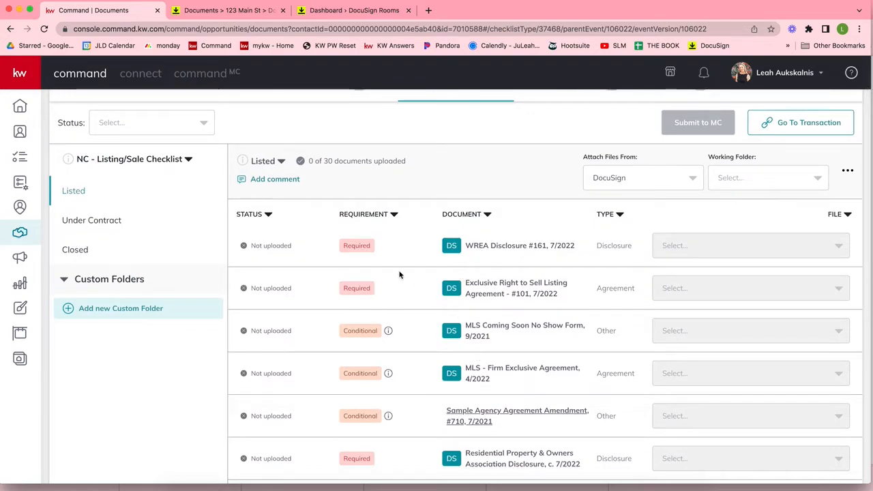
left_click(364, 215)
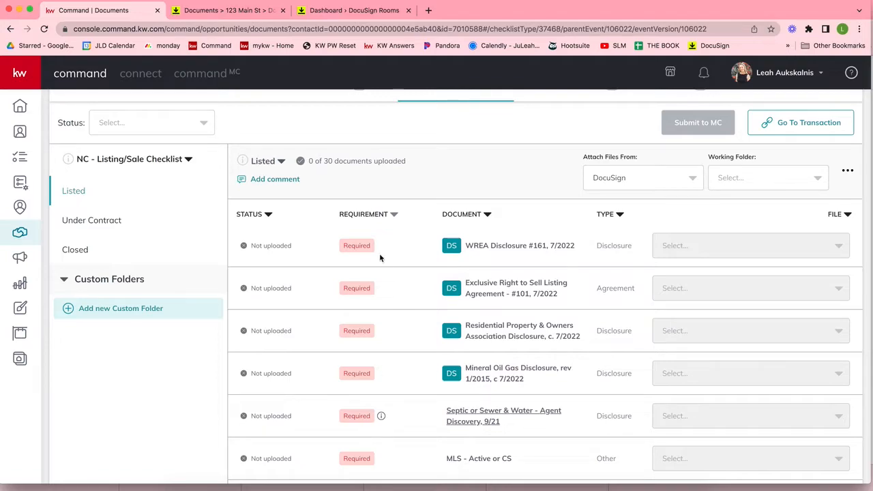
left_click(610, 180)
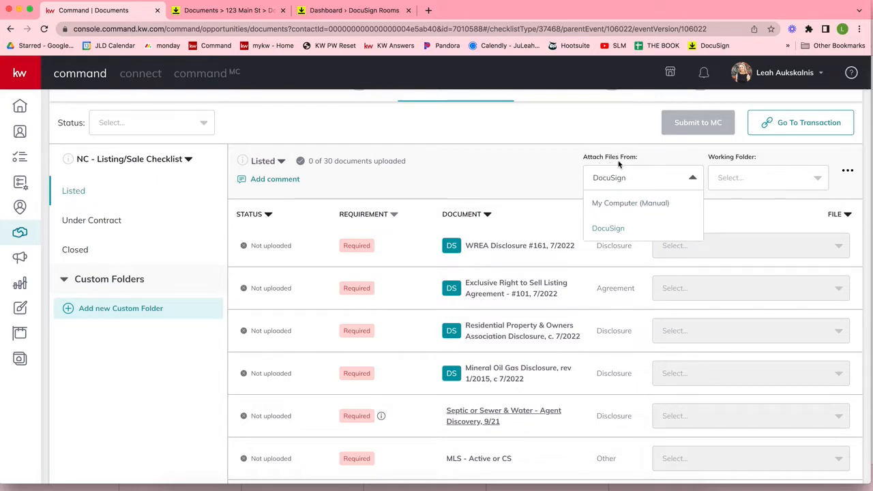
left_click(616, 204)
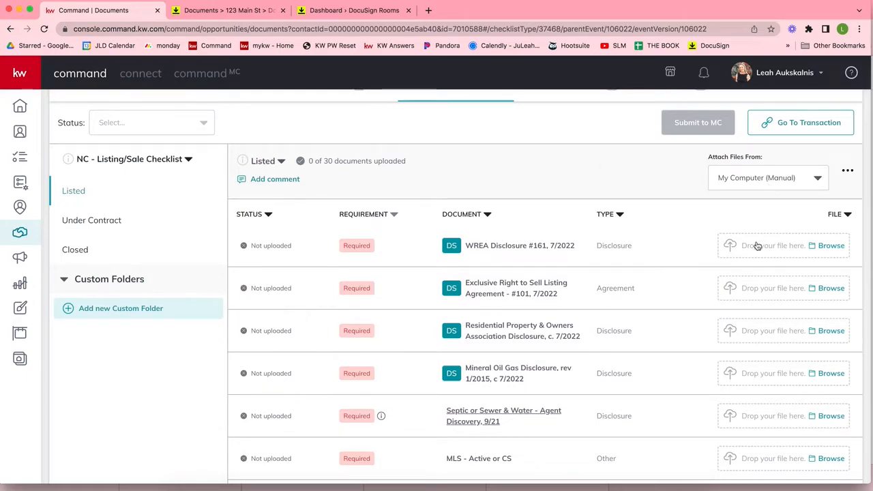
Step: Set Attach Files From back to DocuSign and bring up the Working Folder choices
left_click(755, 179)
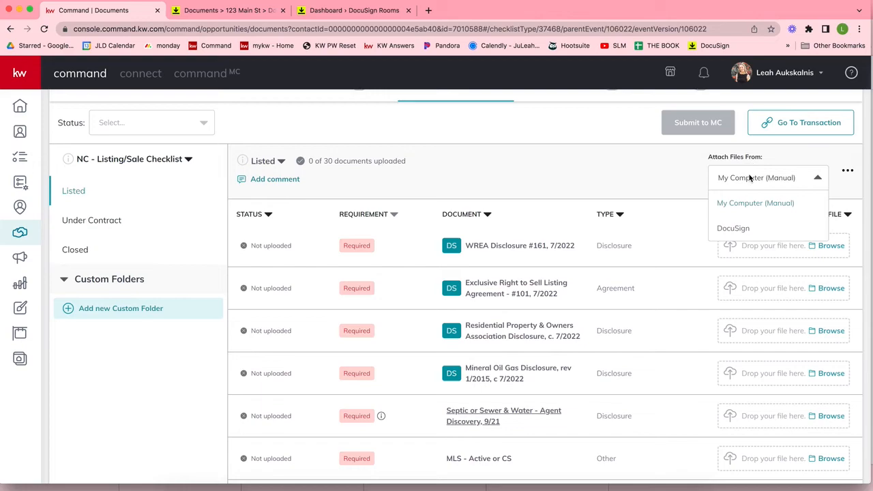
left_click(743, 229)
left_click(628, 180)
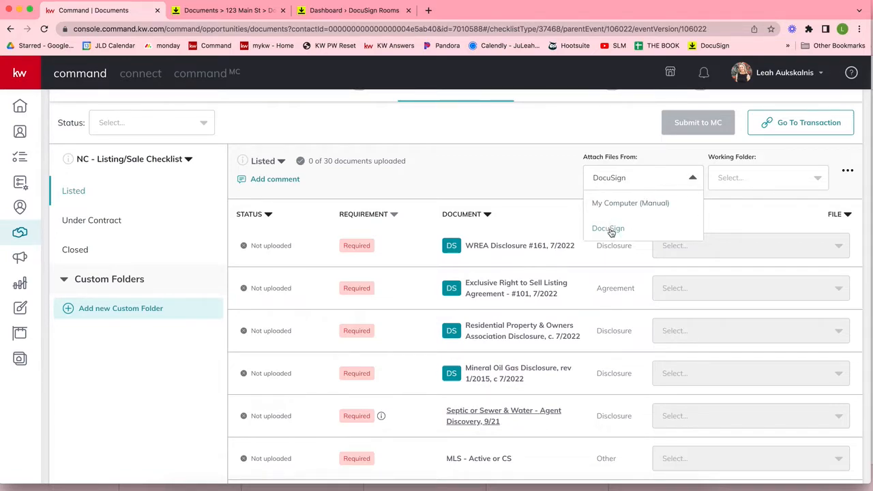
left_click(751, 156)
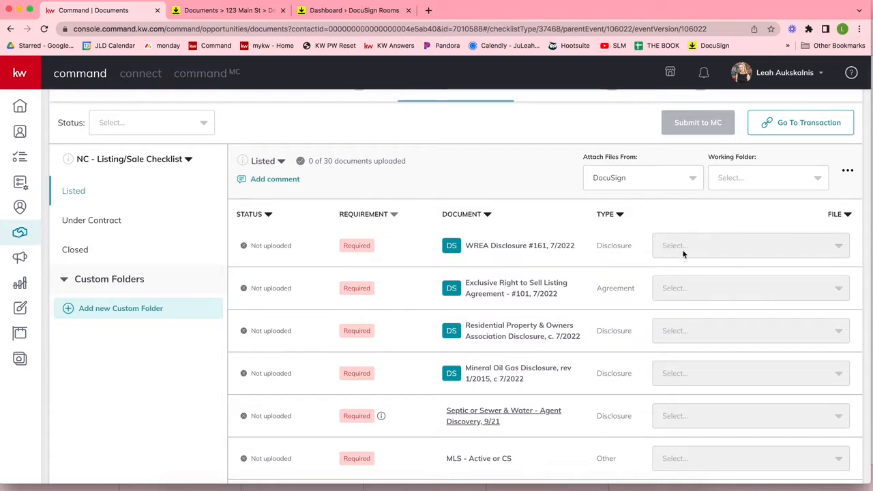
left_click(743, 179)
Step: Attach the 2-T Offer PDF from Room Docs to the Exclusive Right to Sell row, then view Under Contract
left_click(742, 207)
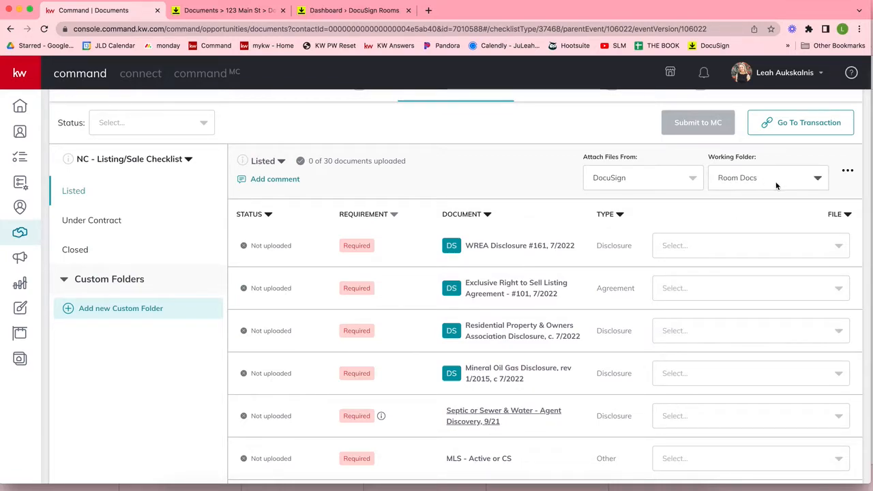
left_click(671, 289)
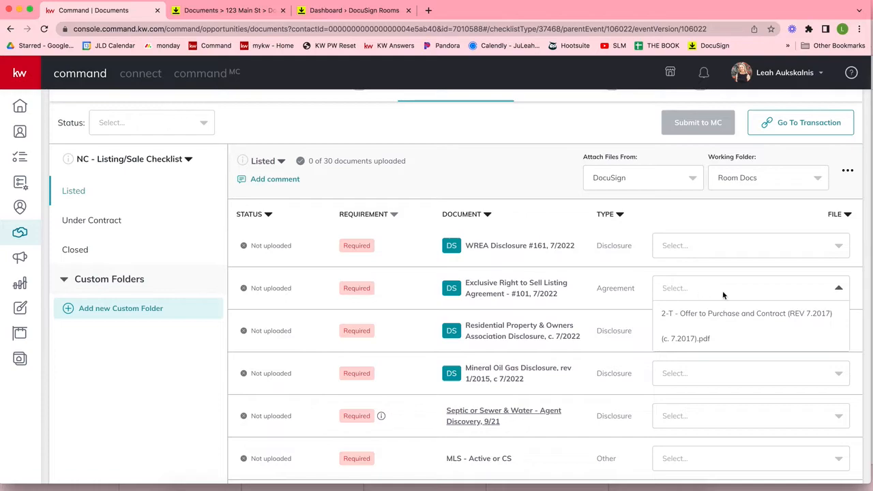
left_click(715, 328)
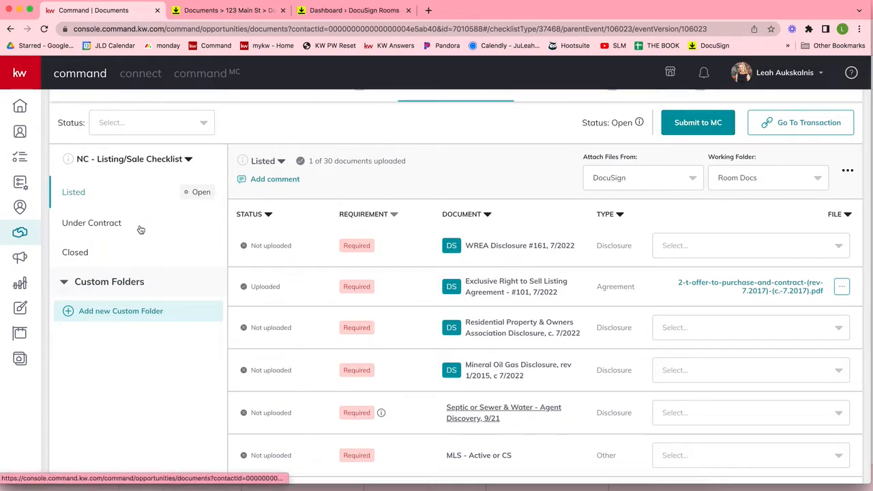
left_click(89, 225)
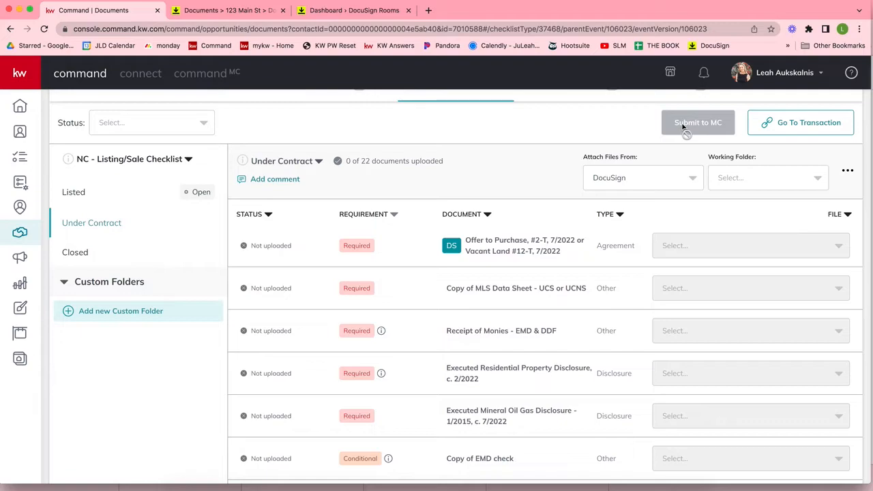
Step: Show the checklist's Closed stage, with 0 of 10 documents uploaded
left_click(82, 261)
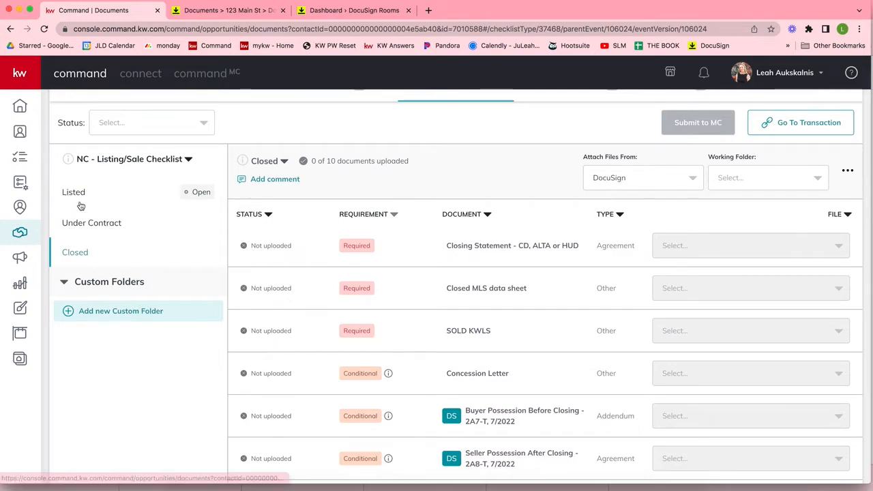
scroll(80, 195, "up", 2)
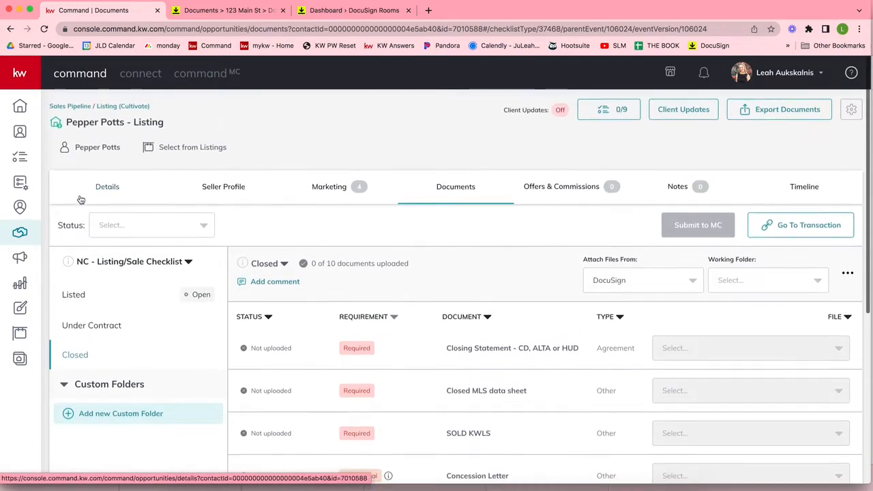